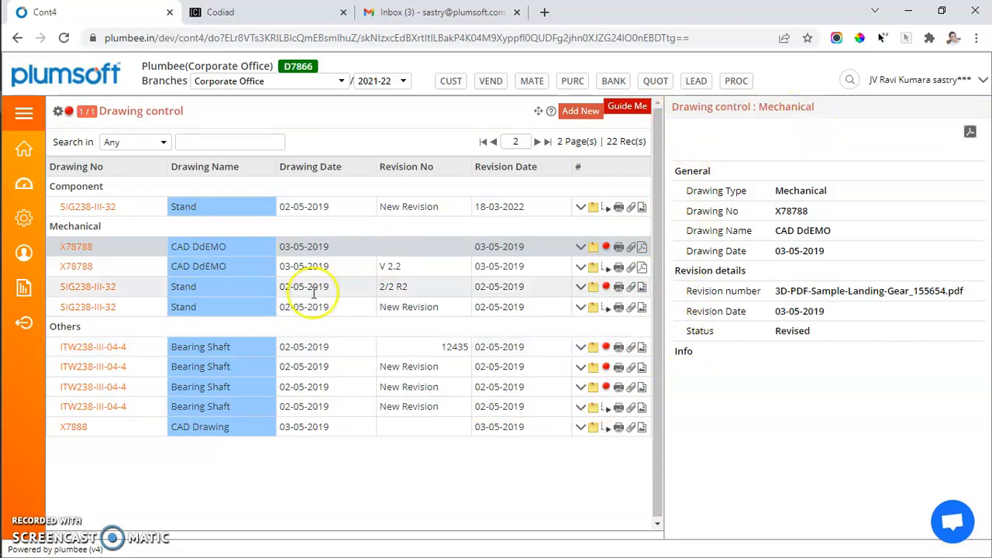
# Step: Create a new version of the Mechanical drawing X78788 from its V 2.2 revision
pyautogui.click(77, 307)
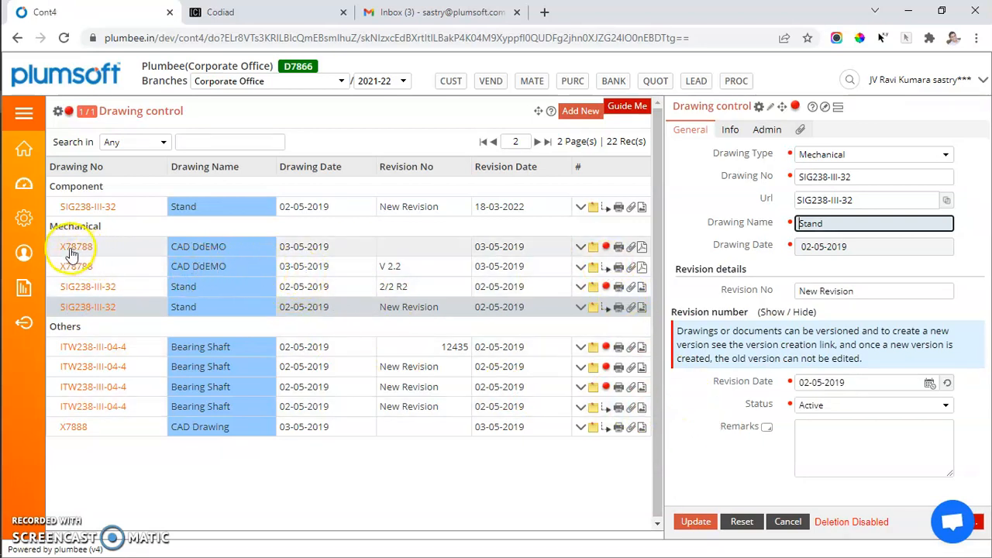
pyautogui.moveTo(60, 246); pyautogui.dragTo(98, 246)
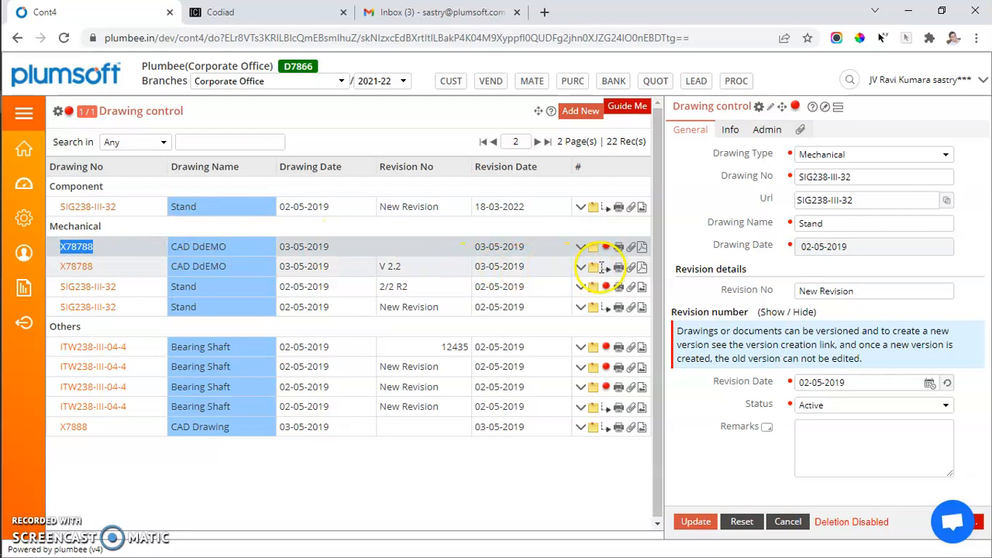
pyautogui.click(606, 271)
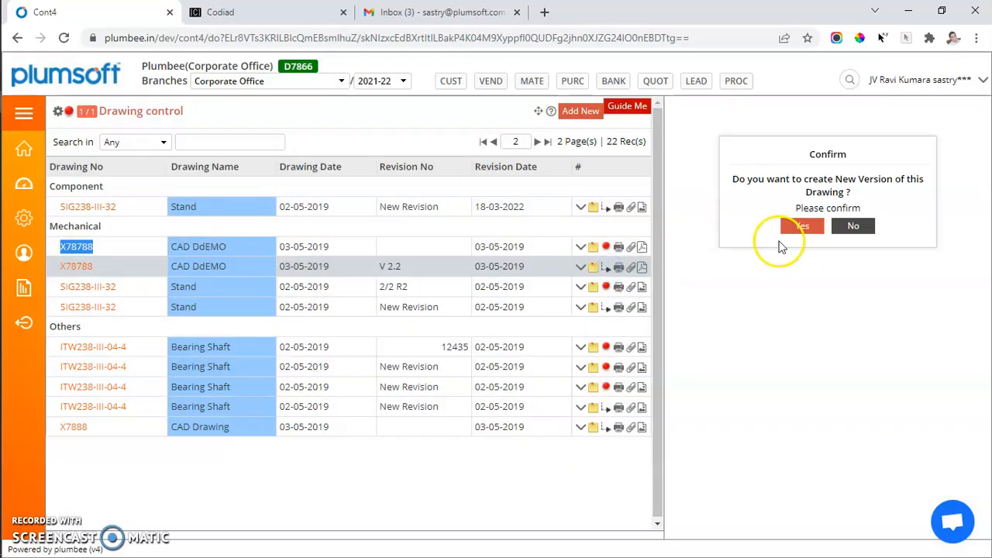
pyautogui.click(802, 232)
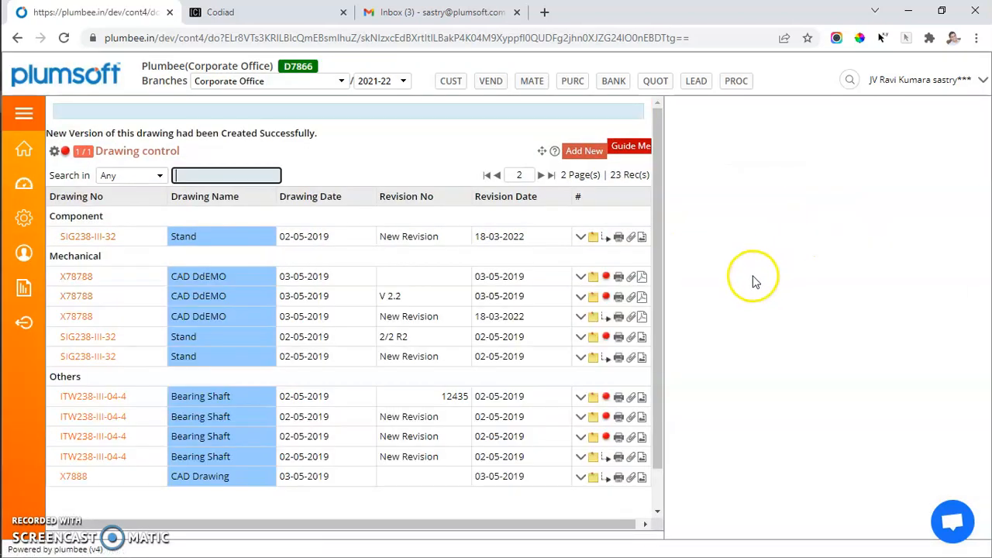
# Step: Open the new X78788 revision, enter the remark "I chanced the PCD from 12.5 CM to 13.3cm" and try to save it
pyautogui.click(58, 278)
pyautogui.moveTo(58, 278); pyautogui.dragTo(116, 277)
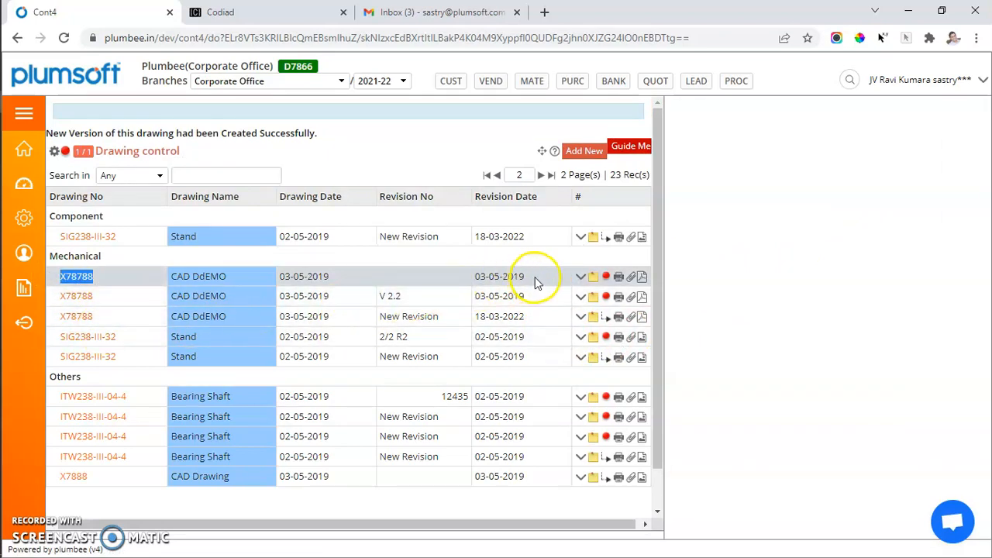
pyautogui.moveTo(525, 317); pyautogui.dragTo(464, 317)
pyautogui.click(88, 318)
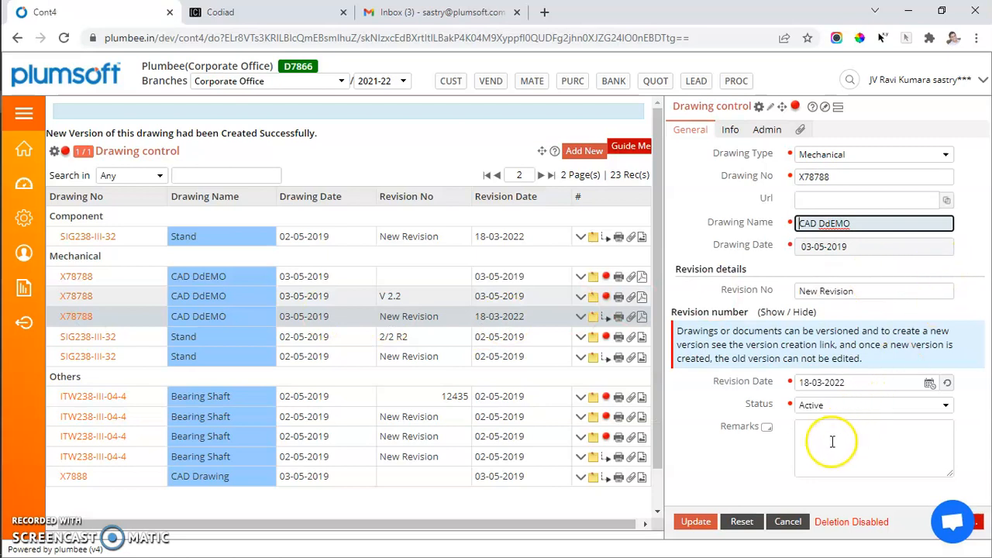
pyautogui.click(827, 442)
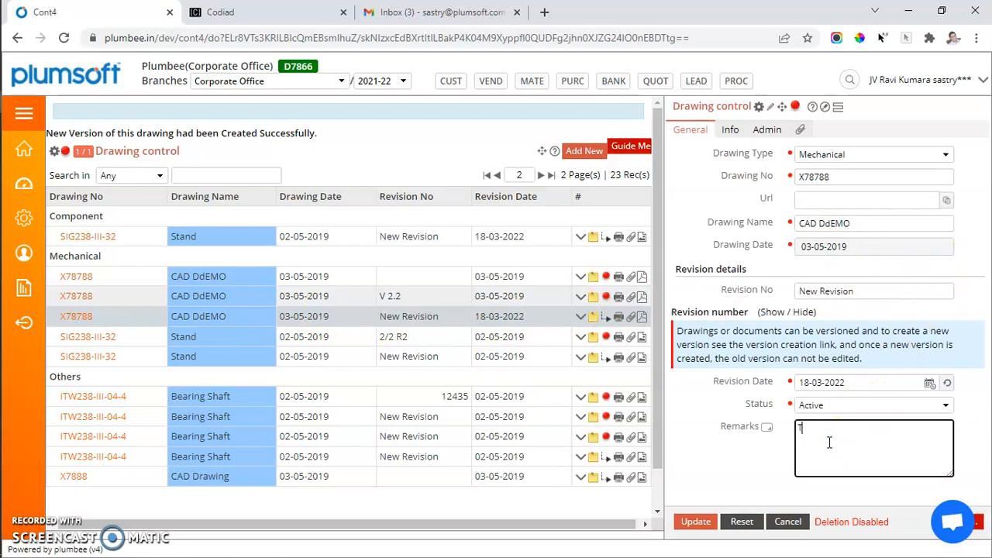
pyautogui.write('T')
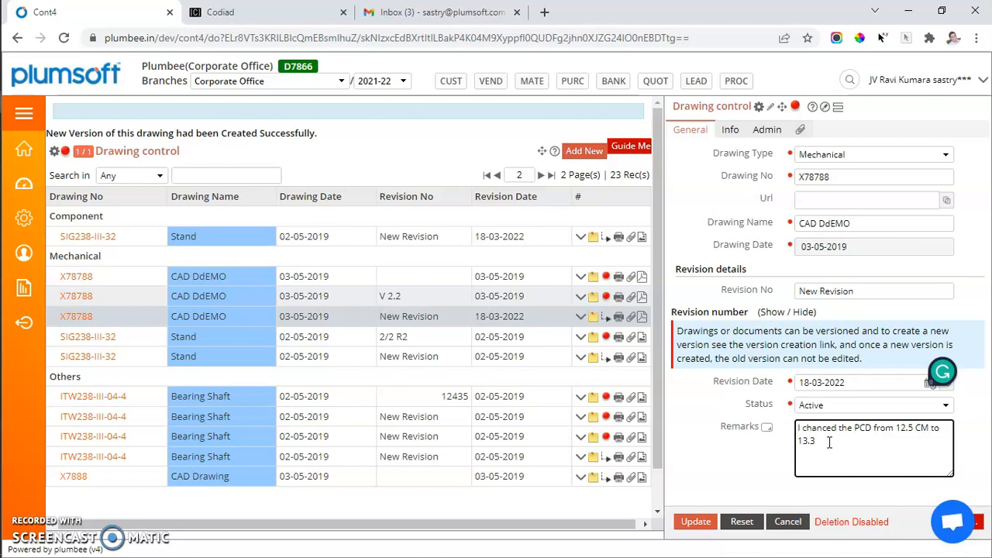
pyautogui.hotkey('ctrl', 's')
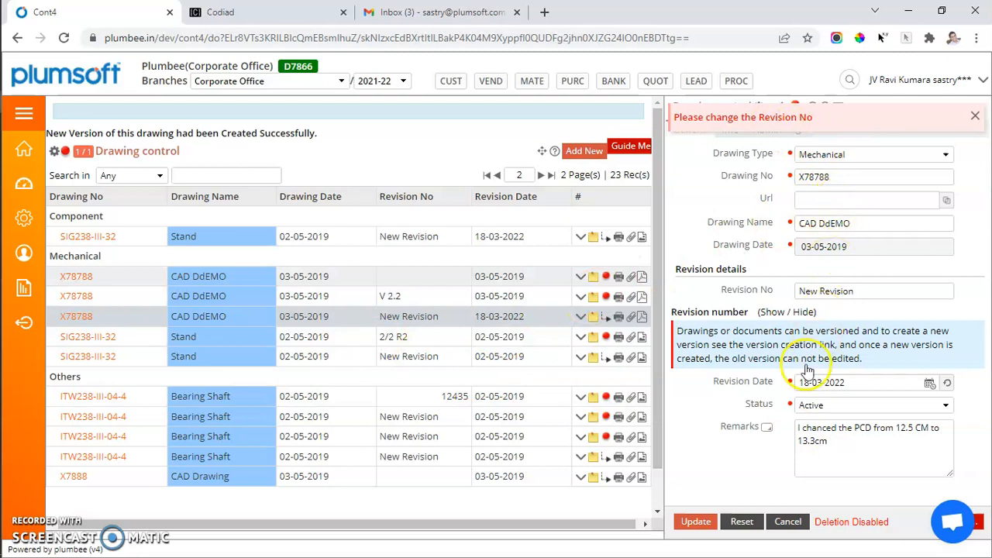
# Step: Set the new revision's number to "R 333/ 18th Mar 2022" and save the drawing record
pyautogui.click(786, 116)
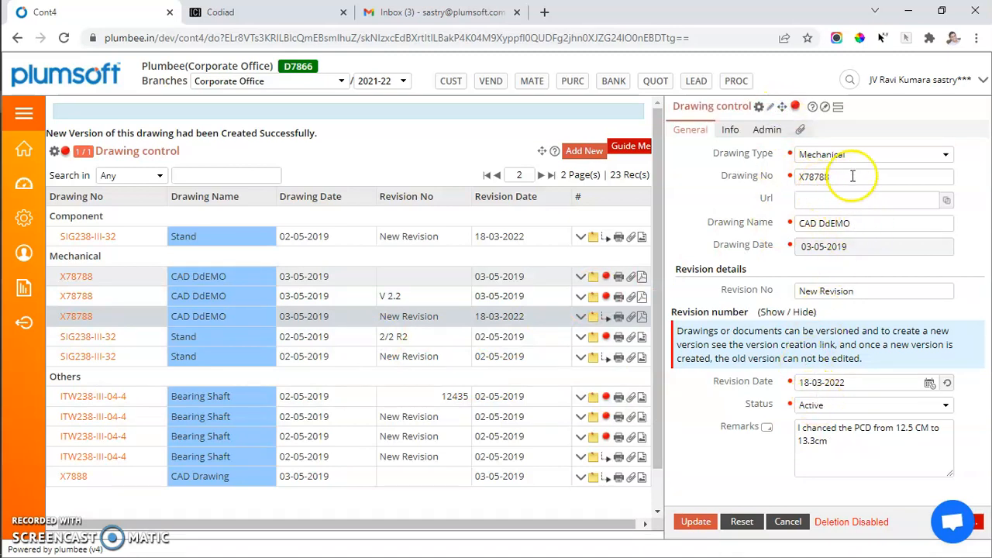
pyautogui.moveTo(860, 292); pyautogui.dragTo(738, 274)
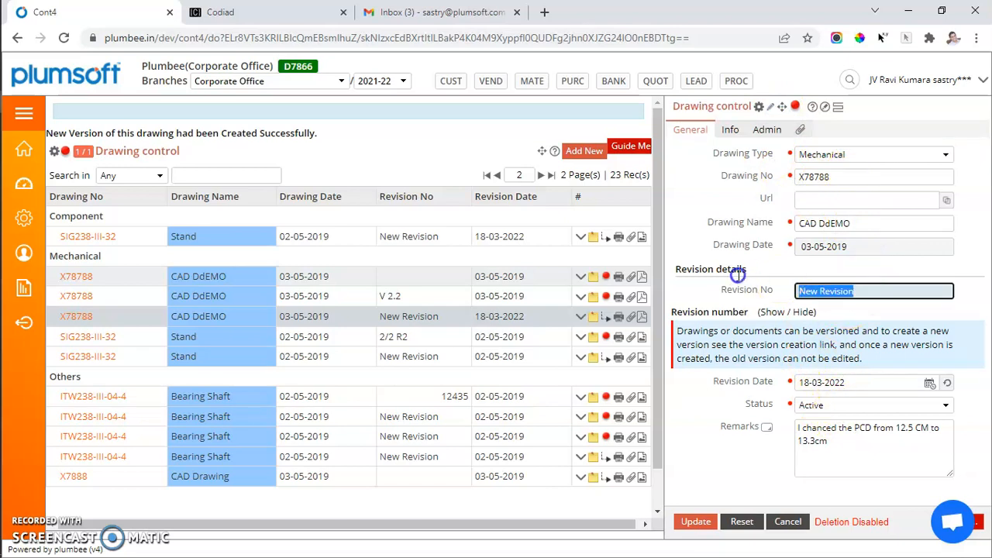
pyautogui.write('R 333/ 18th Mar 20')
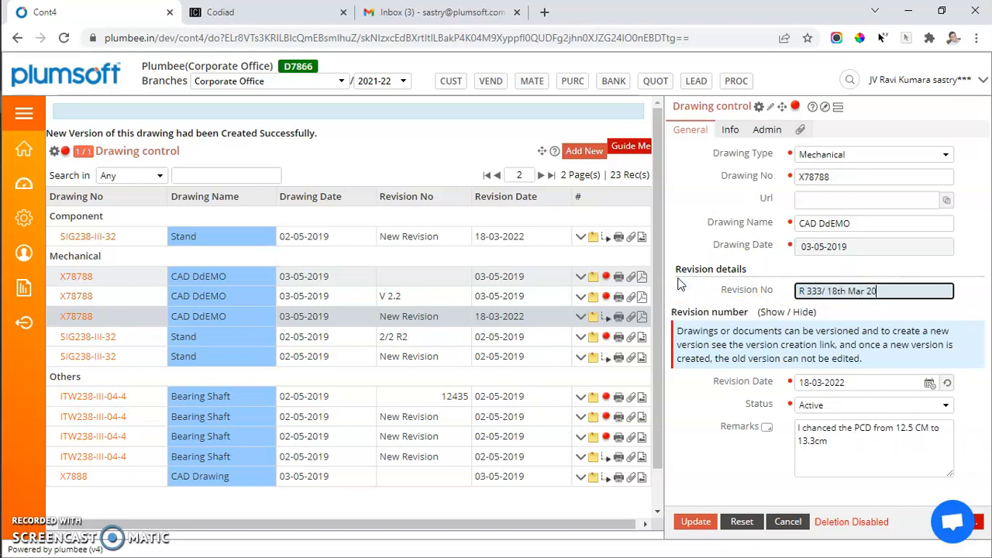
pyautogui.press('Return')
pyautogui.click(291, 301)
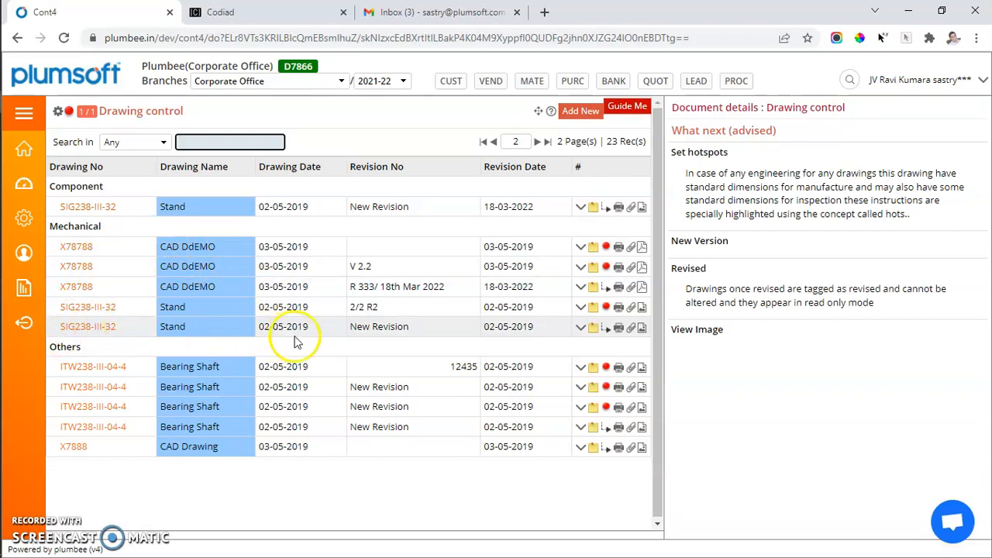
# Step: Look at the annotation window of the R 333 revision, close it, and preview the active Mechanical Stand drawing SIG238-III-32
pyautogui.click(354, 285)
pyautogui.moveTo(354, 285); pyautogui.dragTo(447, 289)
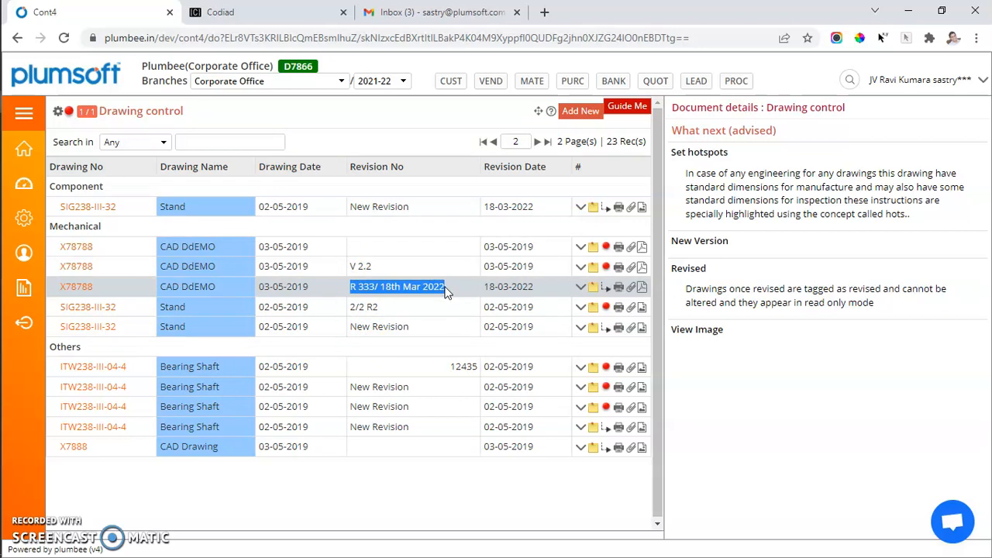
pyautogui.click(595, 289)
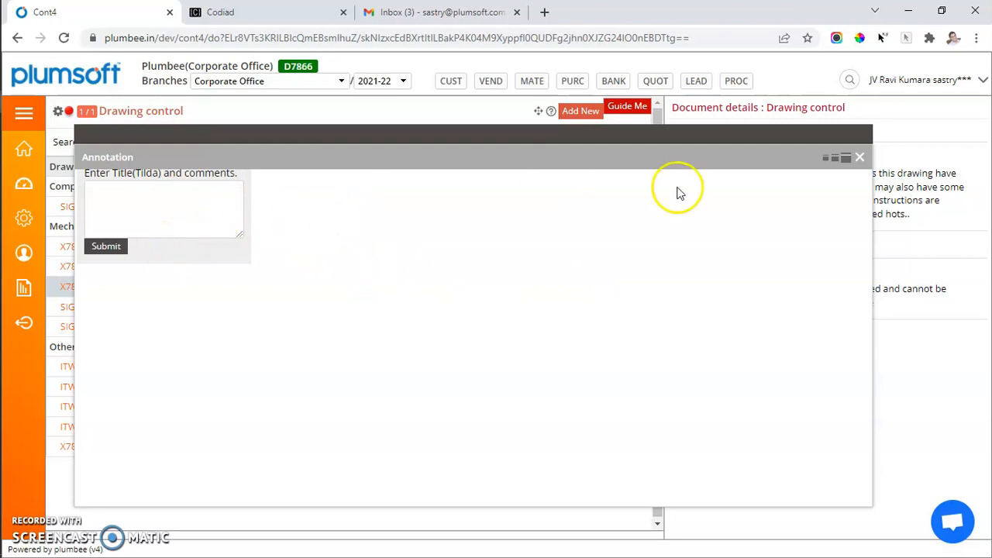
pyautogui.click(859, 157)
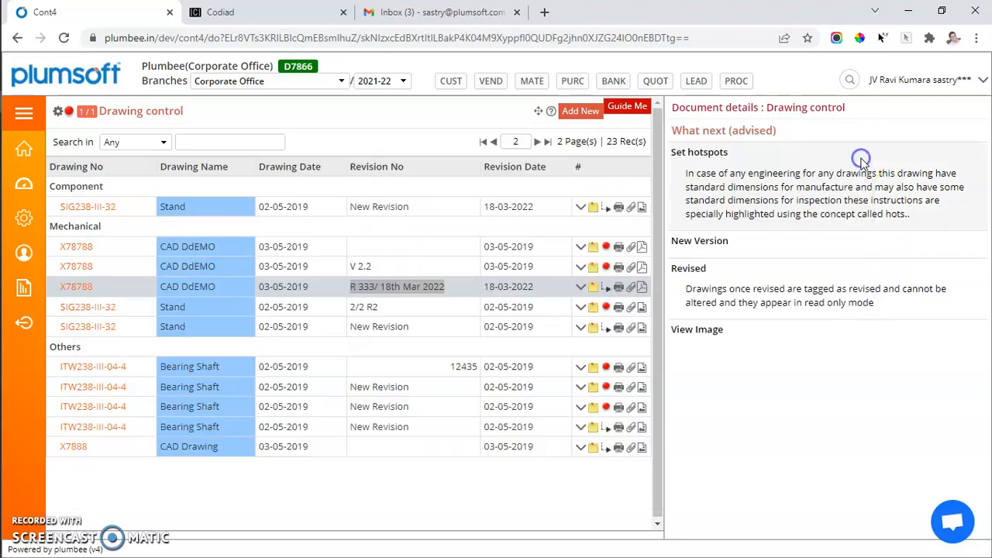
pyautogui.click(643, 328)
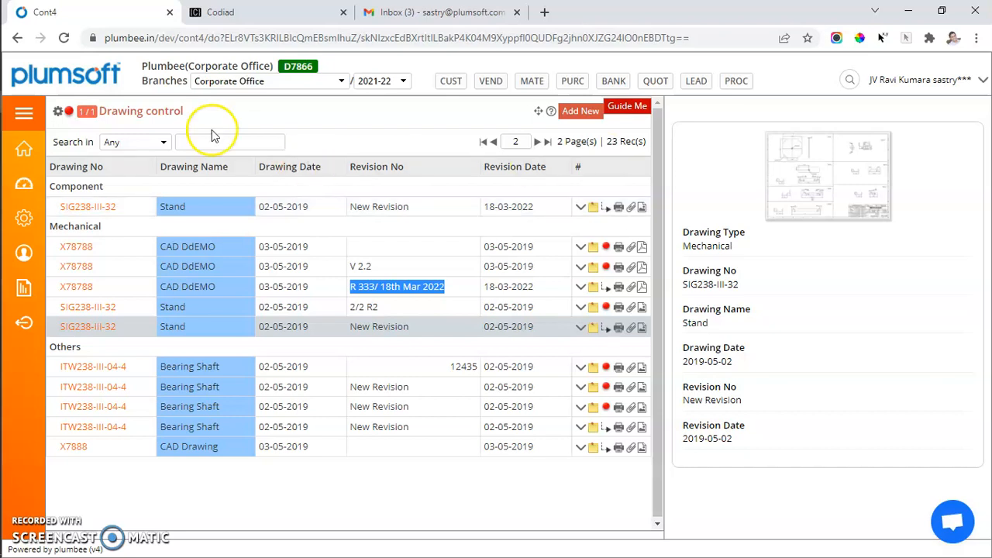
# Step: Display the Purchase Integrations process diagram and review its linked modules
pyautogui.click(736, 80)
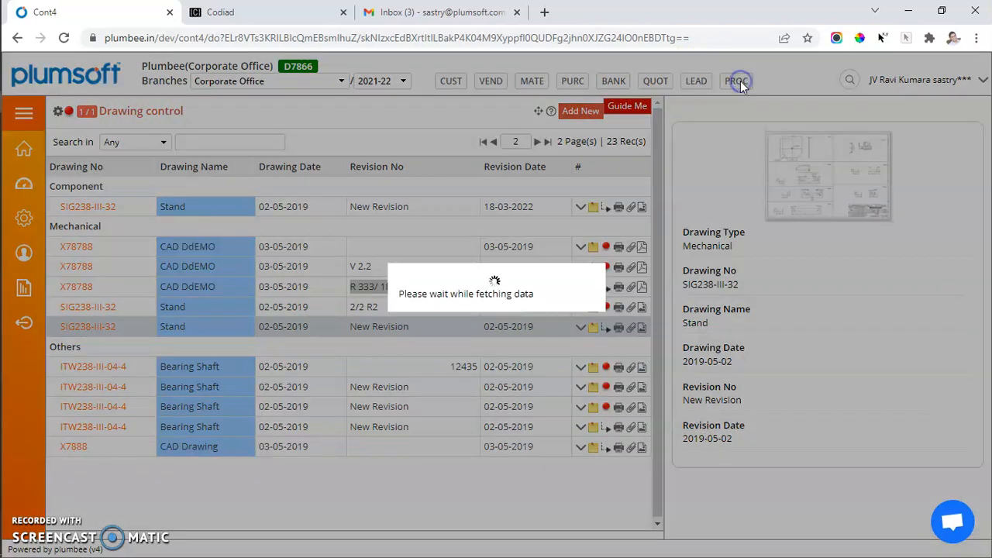
pyautogui.click(884, 135)
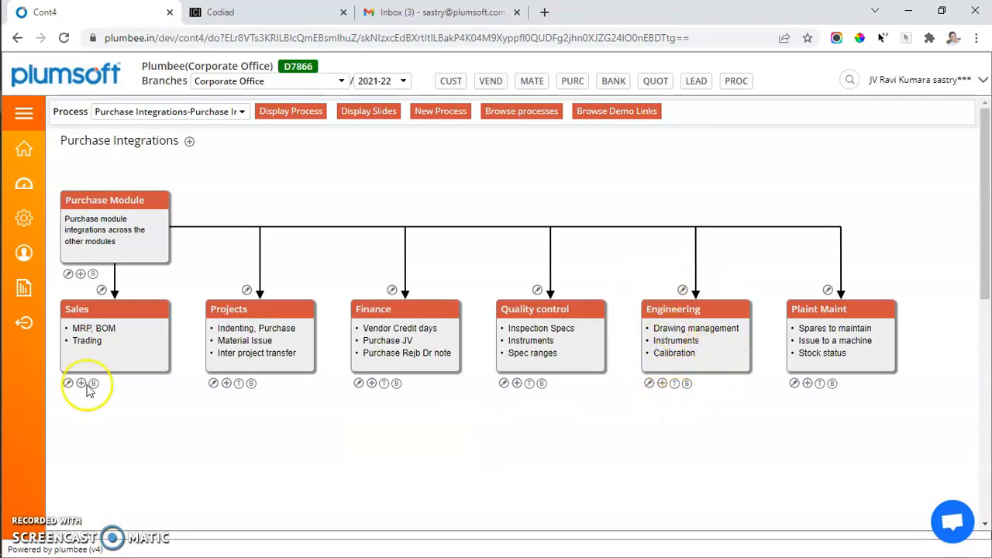
pyautogui.moveTo(11, 143)
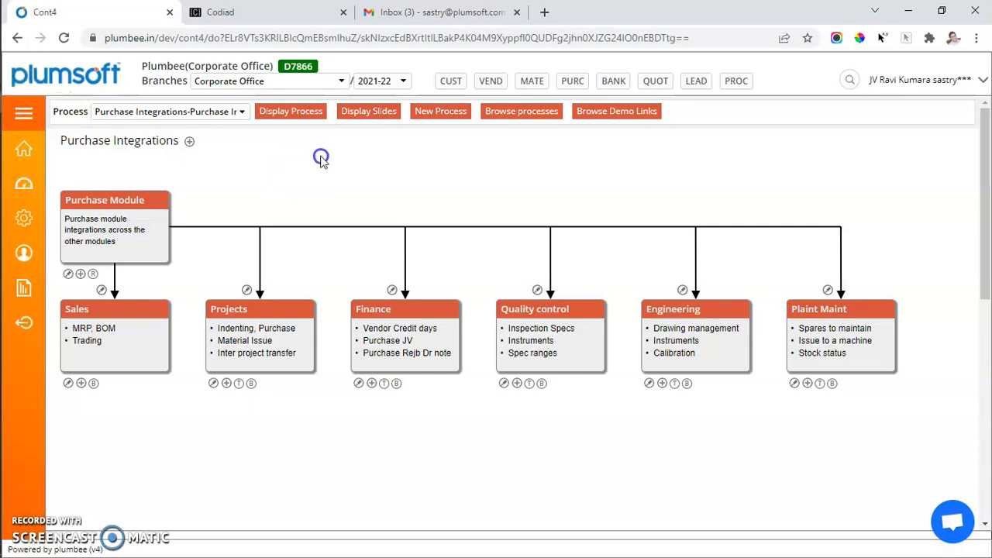
# Step: Search the application for "cali" and run the search with the suggested Instruments (Calibration) entry
pyautogui.click(849, 80)
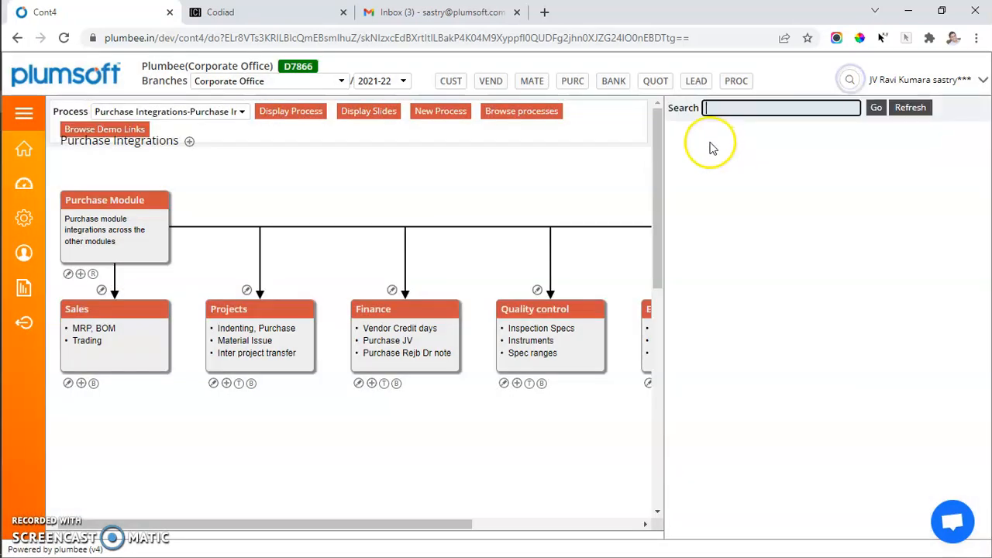
pyautogui.write('cali')
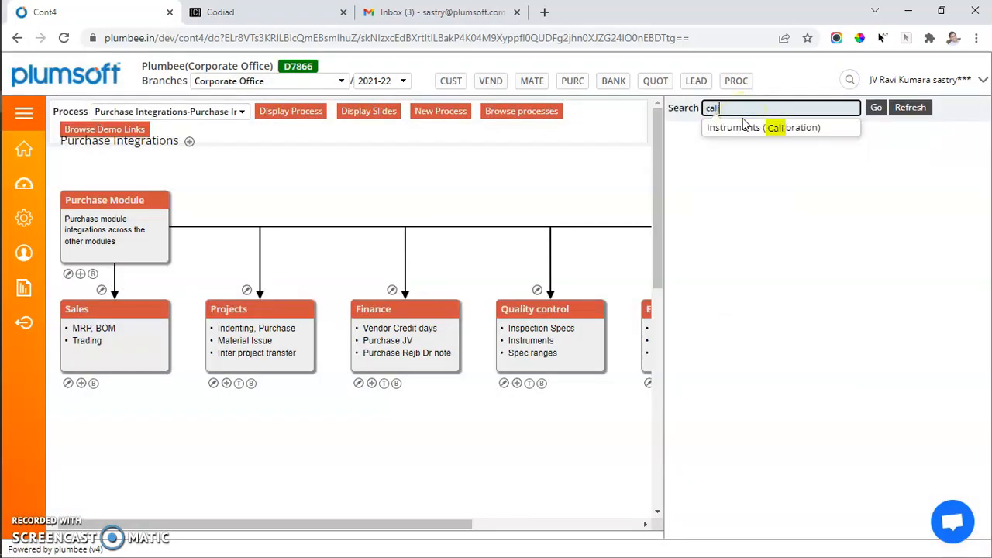
pyautogui.press('Return')
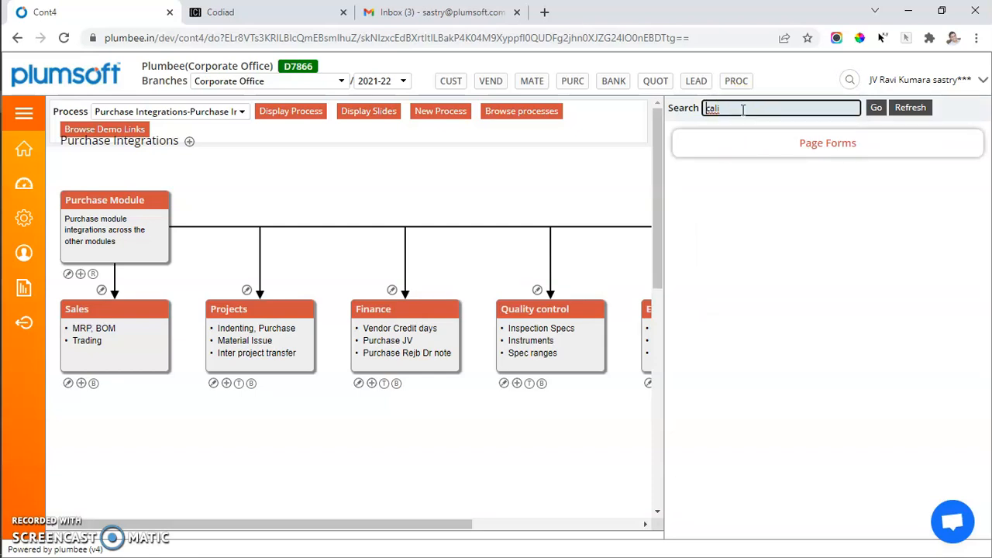
pyautogui.press('BackSpace')
pyautogui.press('BackSpace')
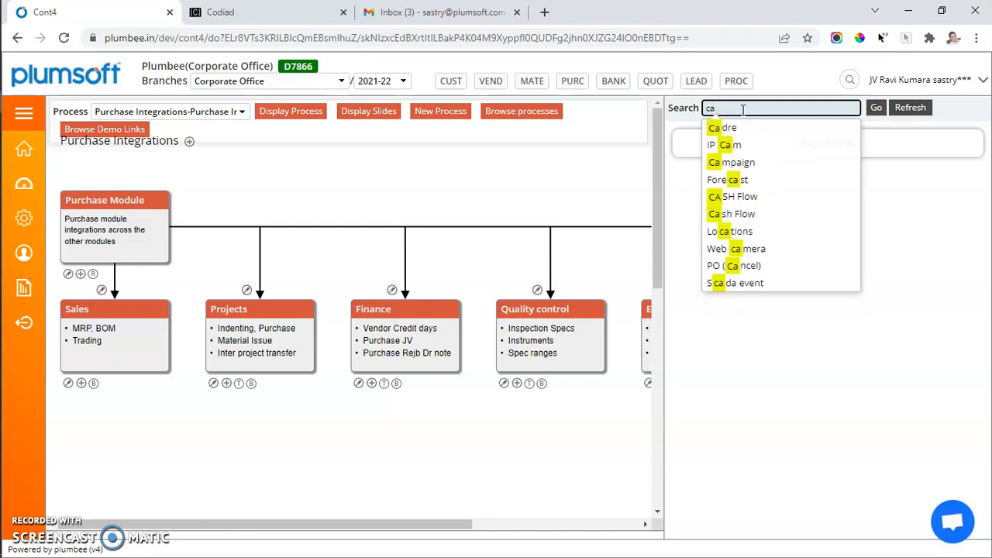
pyautogui.write('li')
pyautogui.click(755, 129)
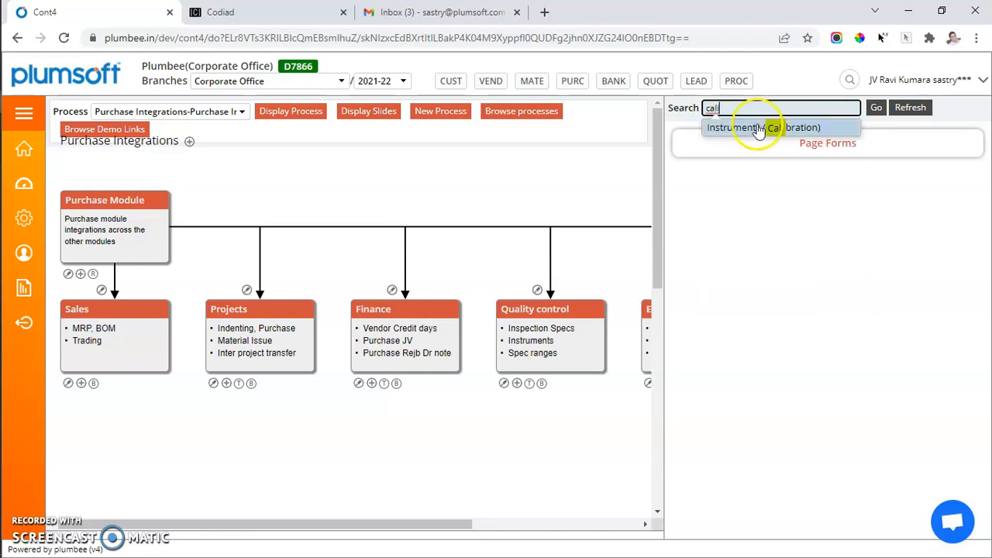
pyautogui.click(881, 114)
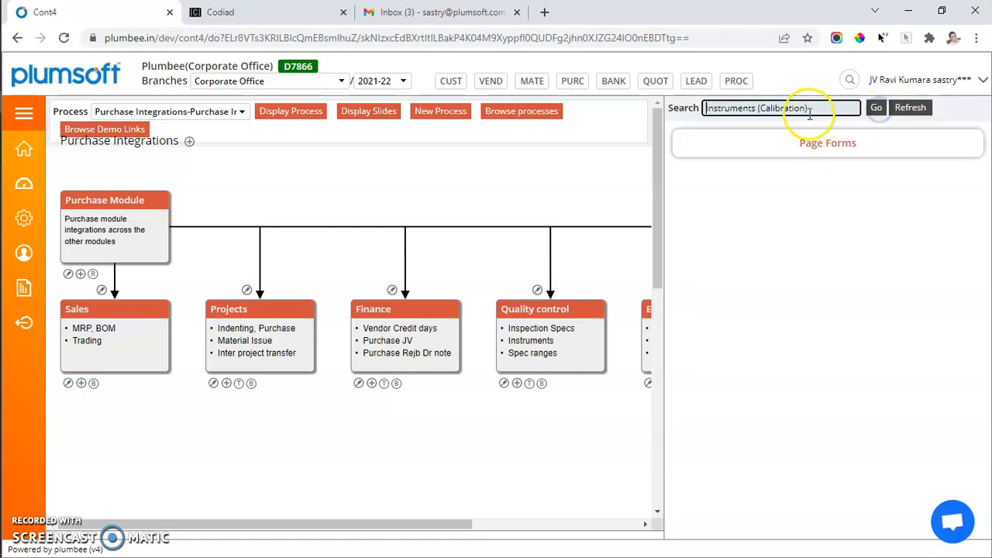
# Step: Shorten the search term to "Instruments", run it and open the Instruments page from the results
pyautogui.click(834, 108)
pyautogui.moveTo(834, 108); pyautogui.dragTo(758, 108)
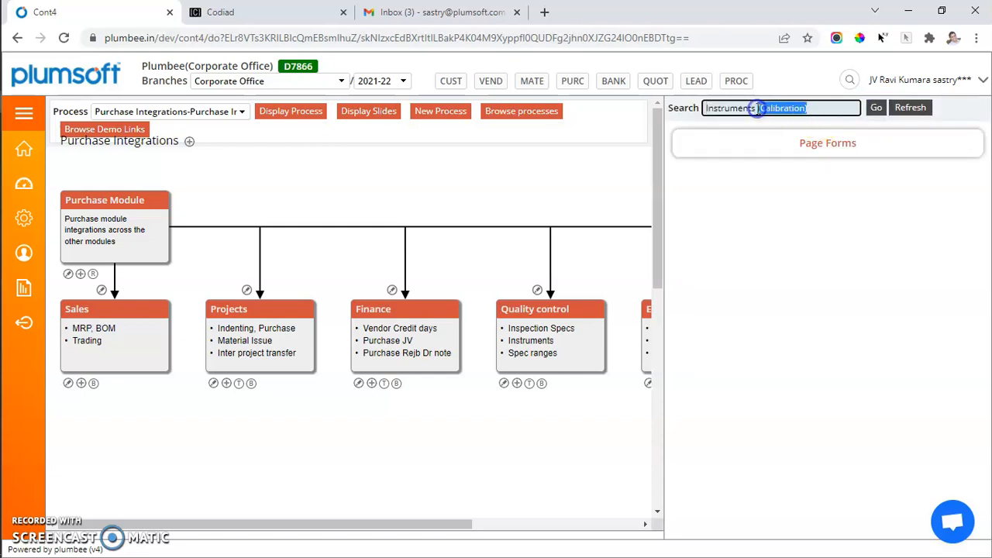
pyautogui.press('BackSpace')
pyautogui.press('BackSpace')
pyautogui.press('Return')
pyautogui.click(728, 186)
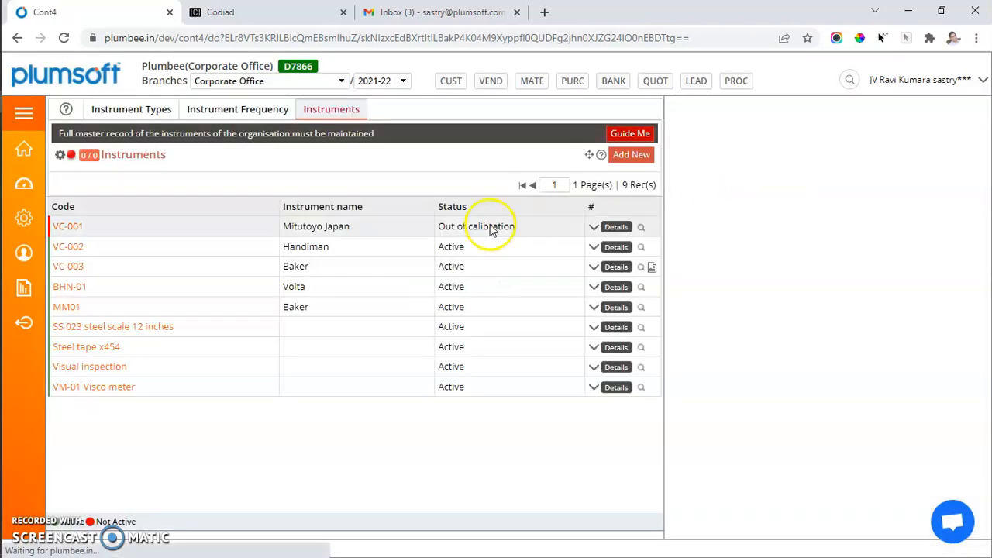
# Step: Review the Instrument Types and Instrument Frequency lists, and return to the Instruments list
pyautogui.click(71, 227)
pyautogui.click(147, 110)
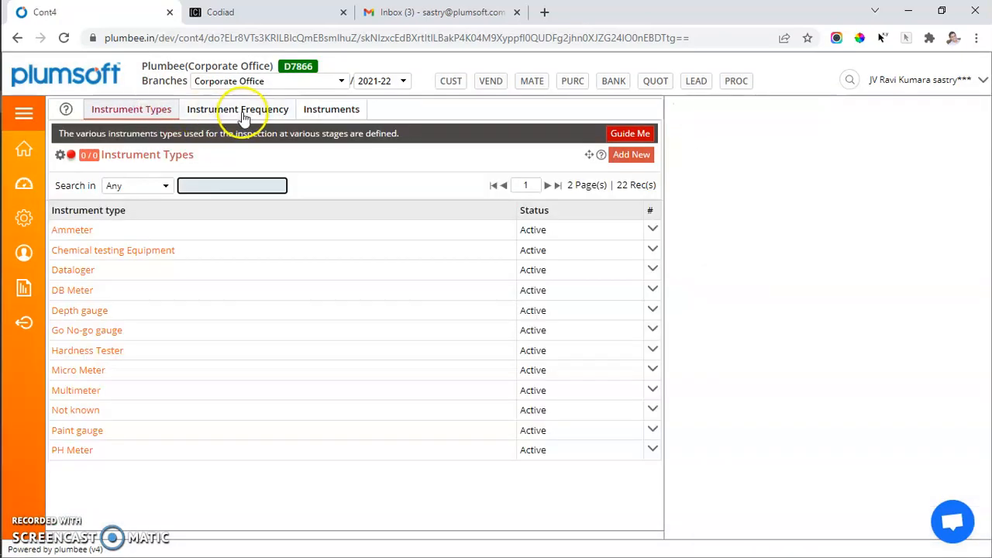
pyautogui.click(243, 112)
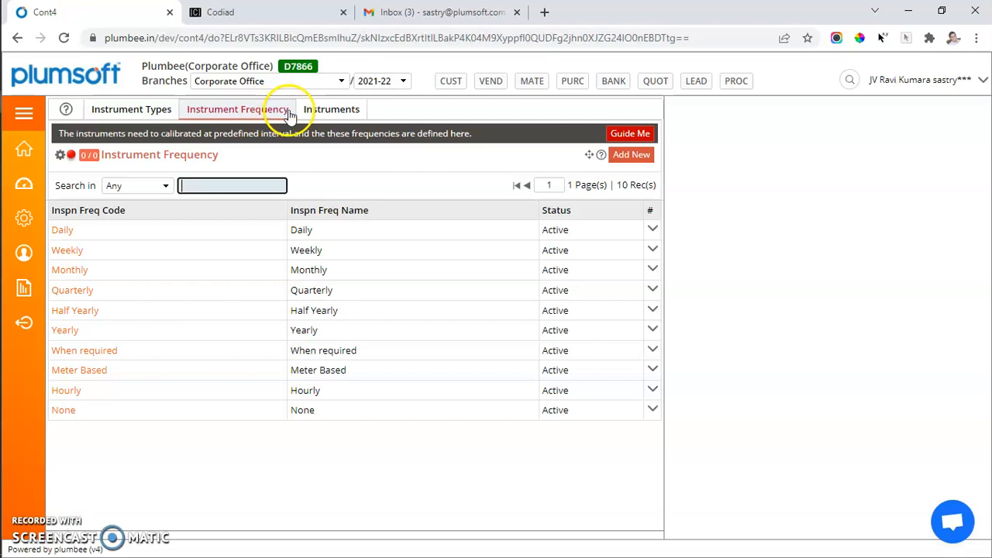
pyautogui.click(327, 114)
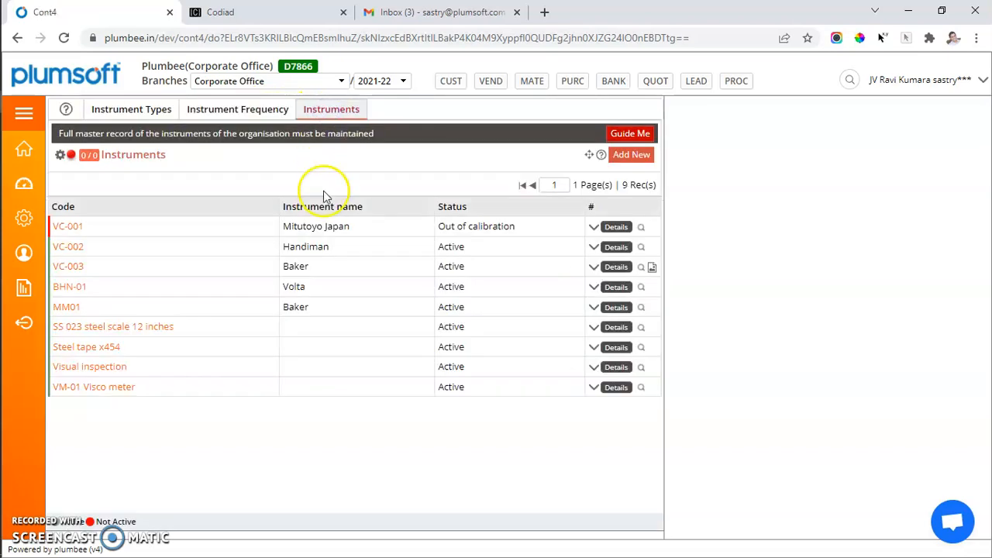
# Step: View the document of instrument VC-003, open its caliper photo and enlarge it twice
pyautogui.click(652, 268)
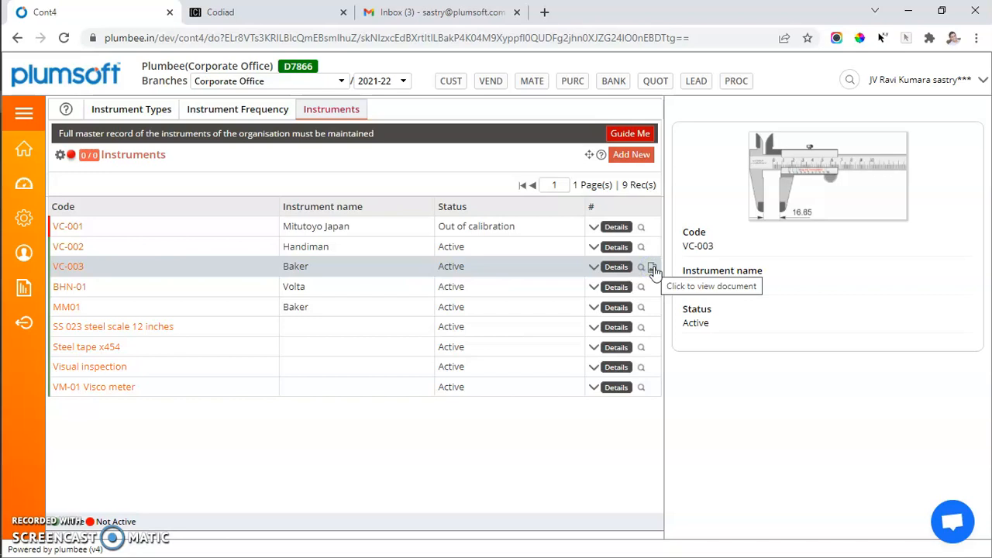
pyautogui.click(832, 194)
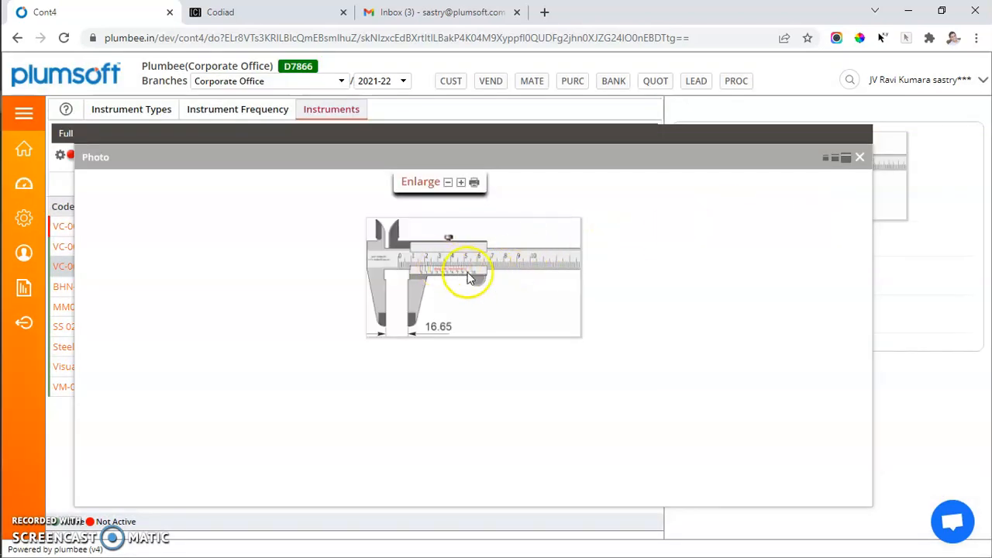
pyautogui.click(461, 182)
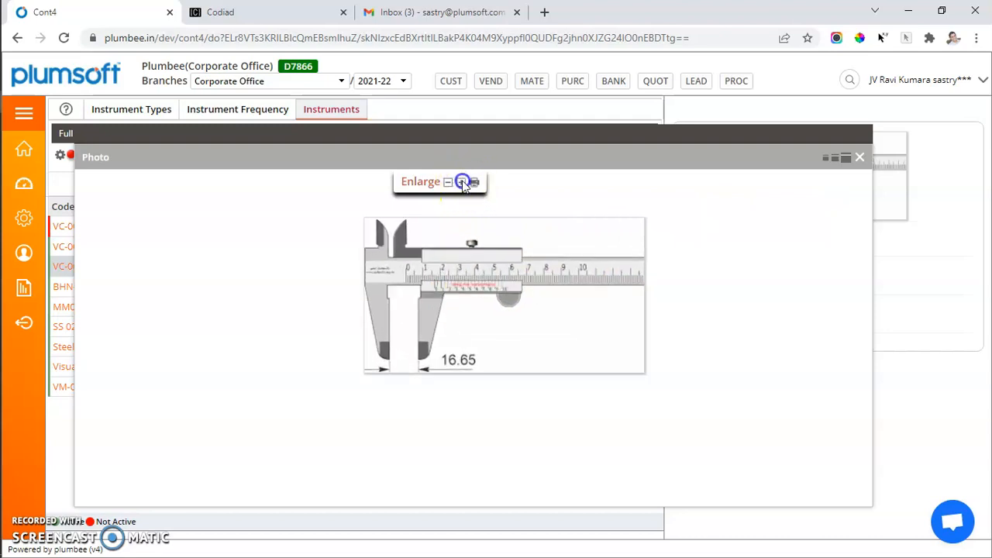
pyautogui.click(463, 183)
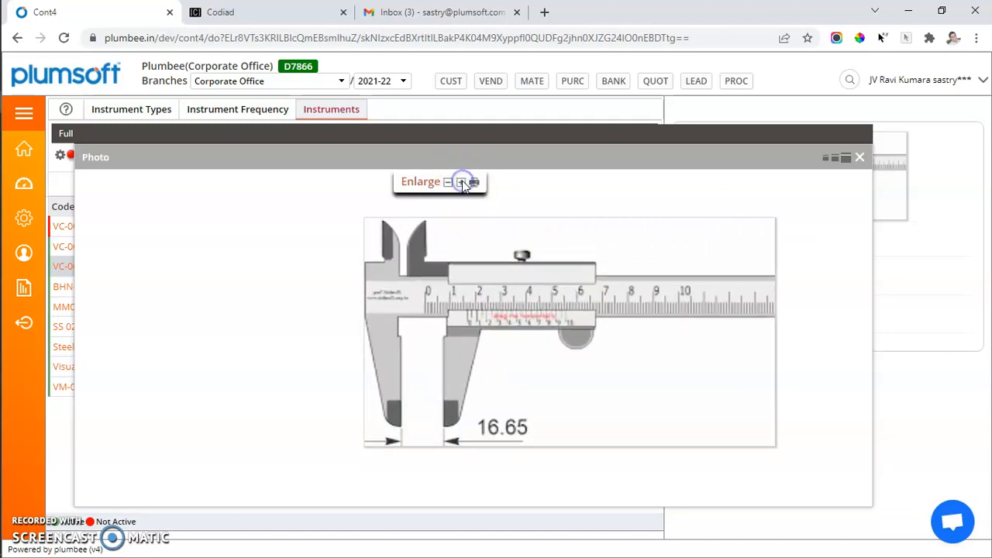
# Step: Close the enlarged caliper photo and open the Purchase Master in the Purchase module
pyautogui.click(859, 159)
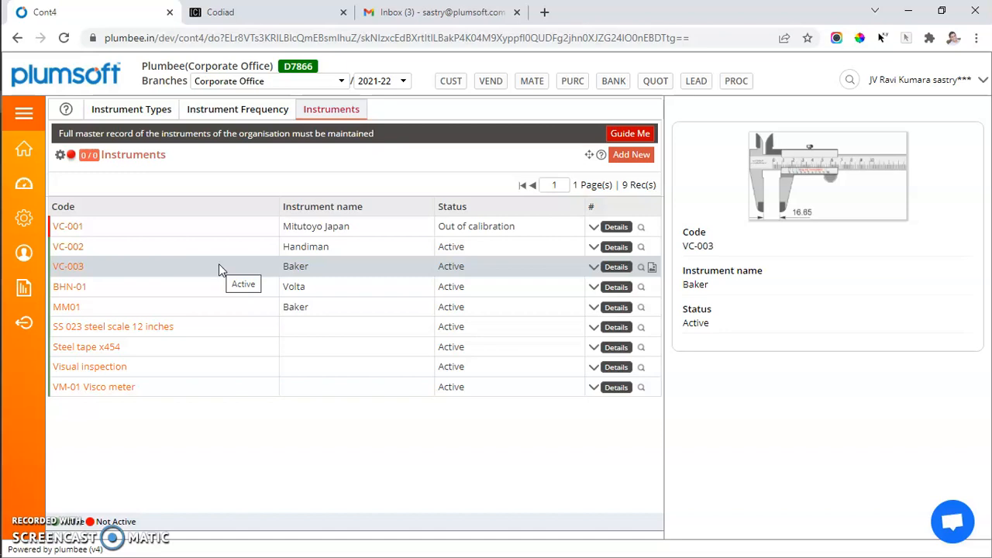
pyautogui.click(23, 113)
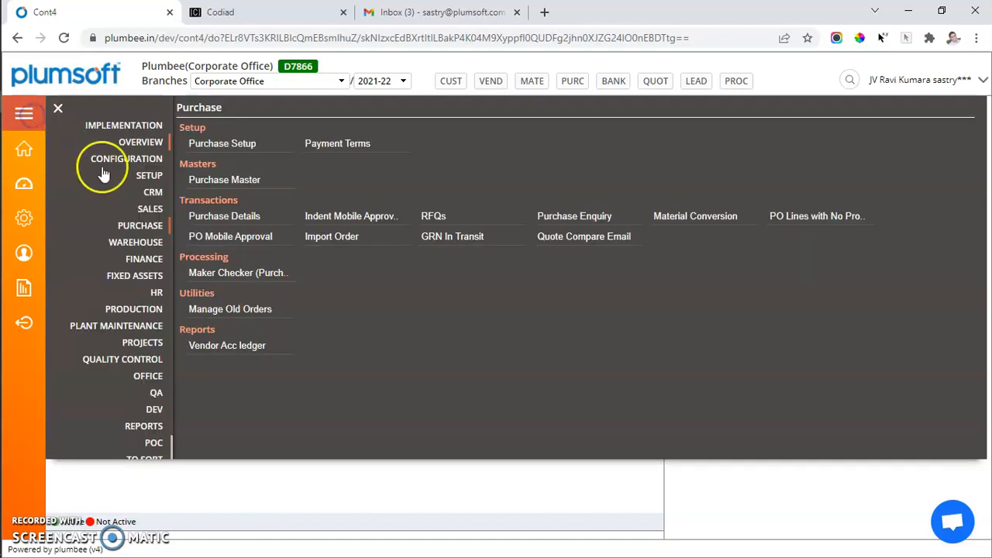
pyautogui.click(153, 225)
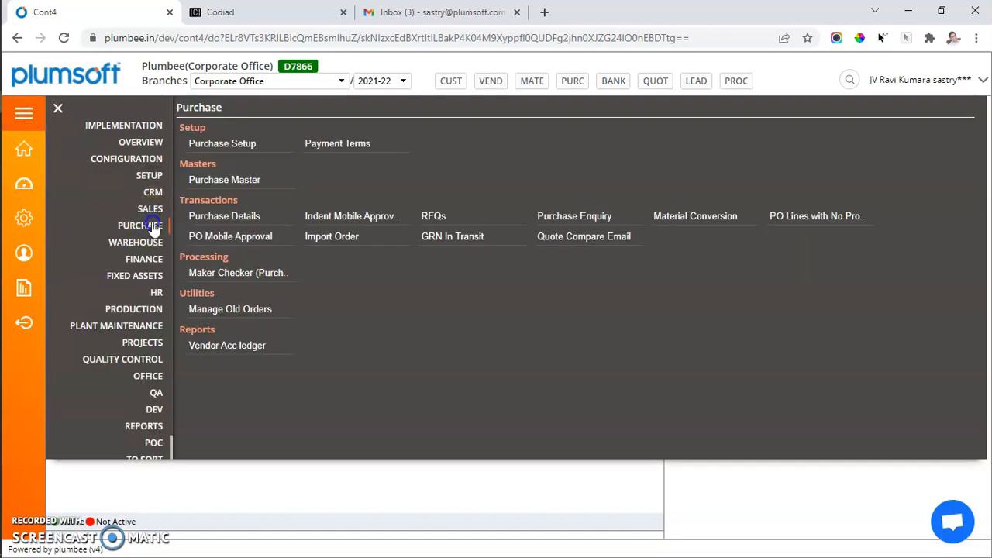
pyautogui.click(232, 180)
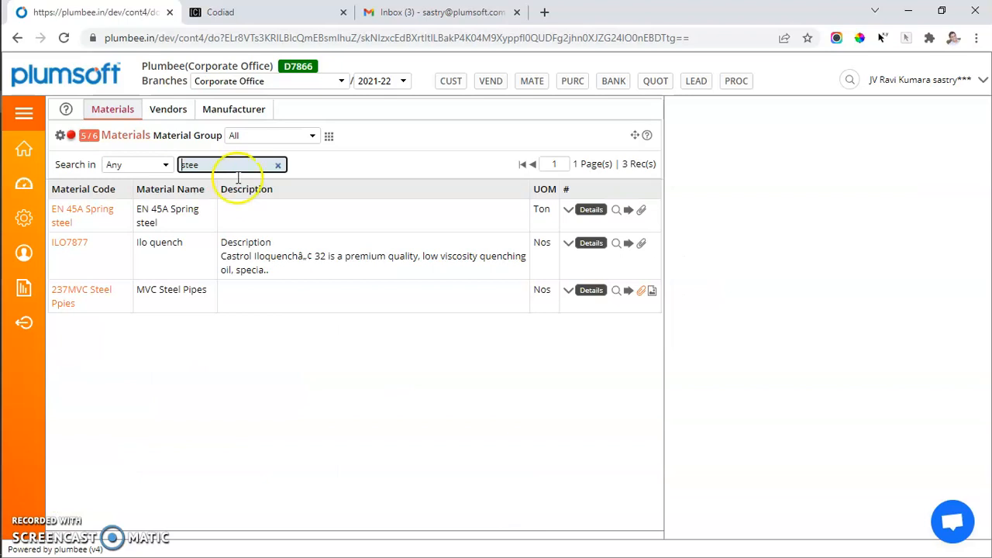
# Step: View the material specs of EN 45A Spring steel, open its Flat straightness spec and show the available instrument types
pyautogui.click(622, 211)
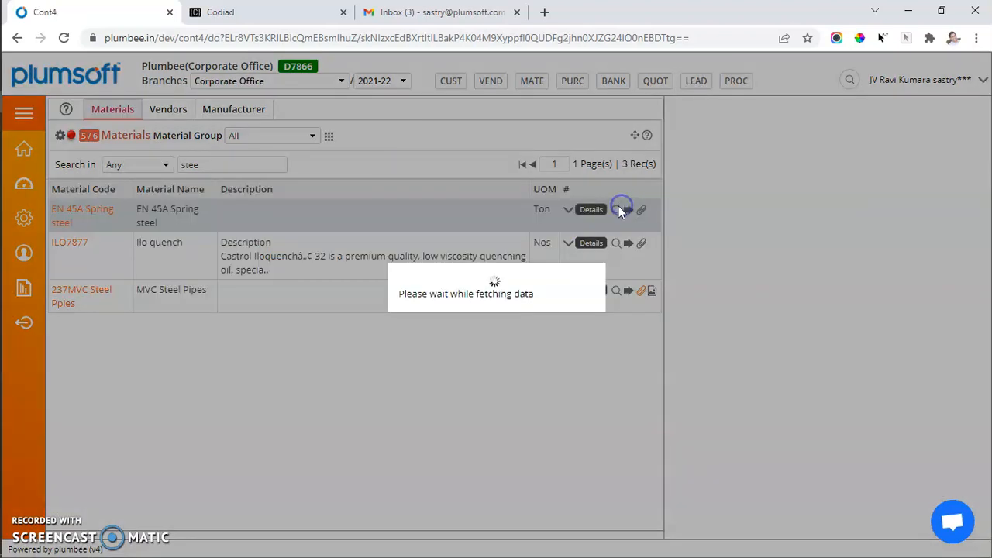
pyautogui.click(732, 174)
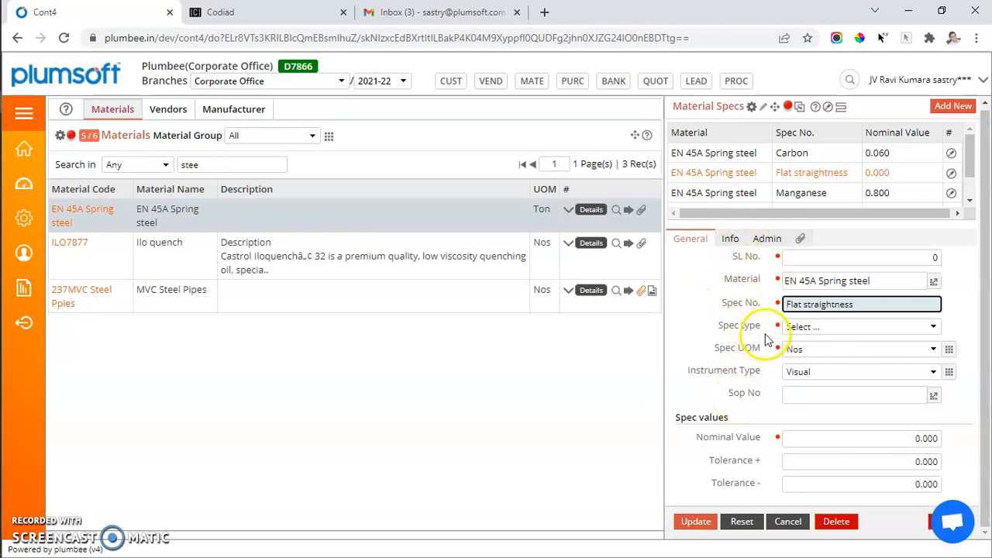
pyautogui.click(933, 372)
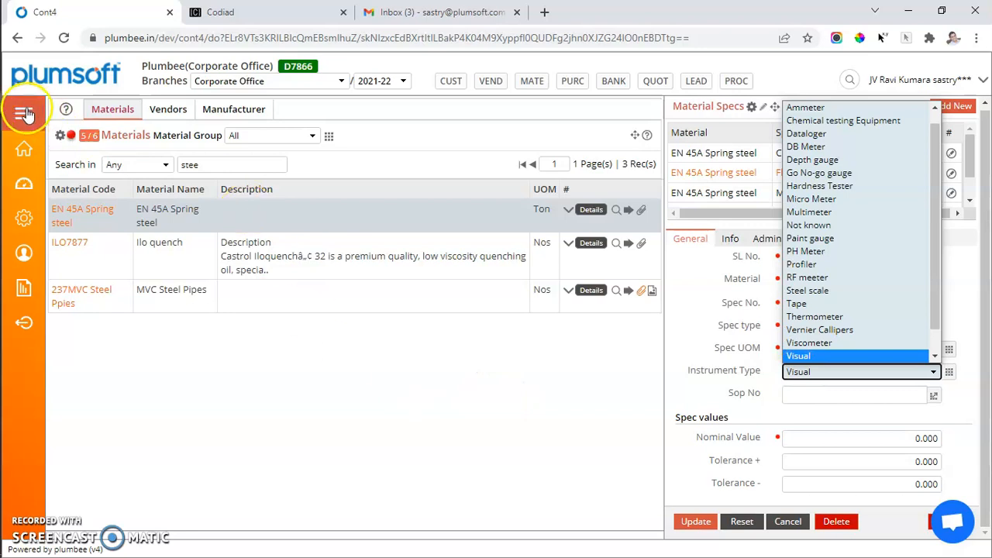
# Step: Open the Process Charts, display the Purchase Integrations chart and highlight its Plaint Maint block
pyautogui.click(740, 82)
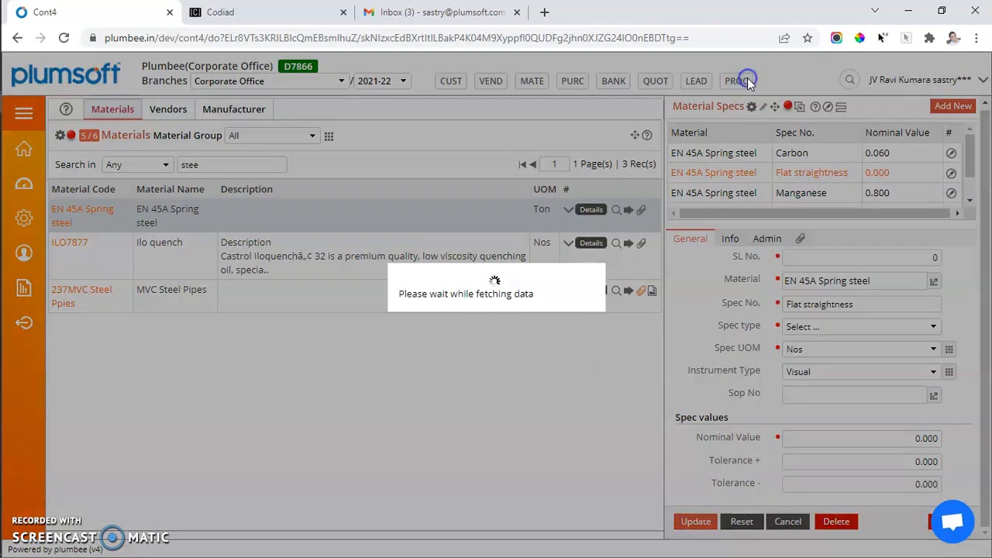
pyautogui.click(888, 135)
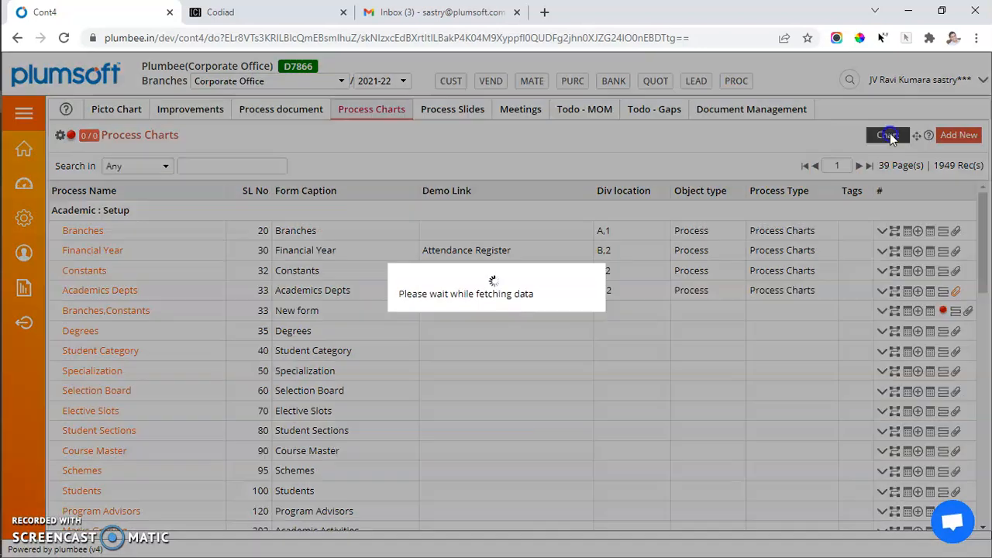
pyautogui.moveTo(790, 308); pyautogui.dragTo(866, 308)
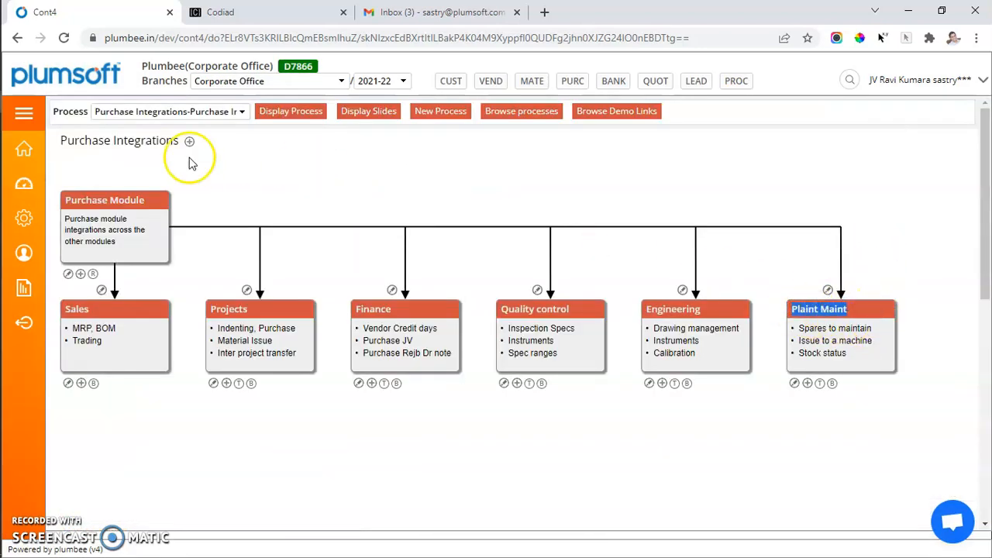
# Step: Open the Plant Maintenance equipment list, search it for "mech" and open the details of MECHANICAL PRESS 50T
pyautogui.click(23, 113)
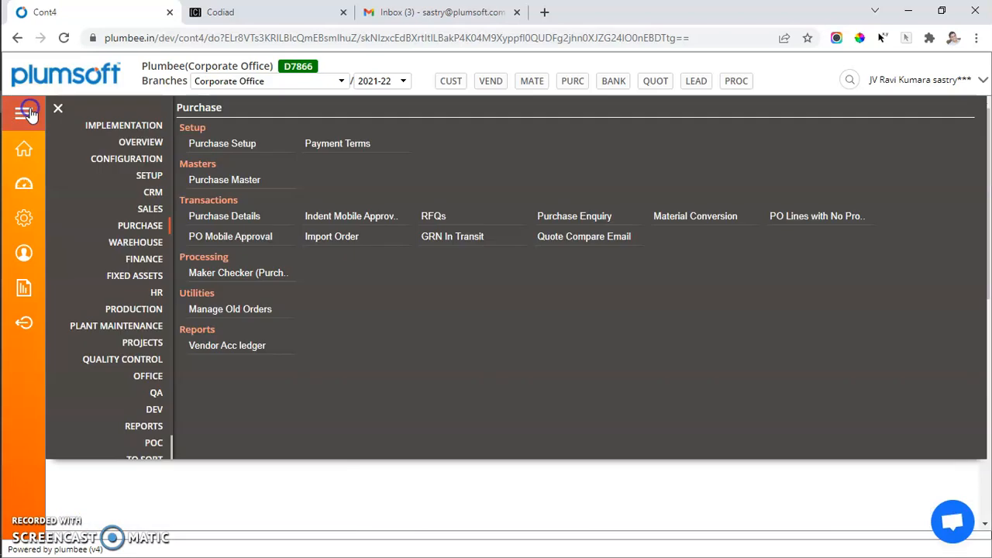
pyautogui.click(149, 328)
pyautogui.click(211, 144)
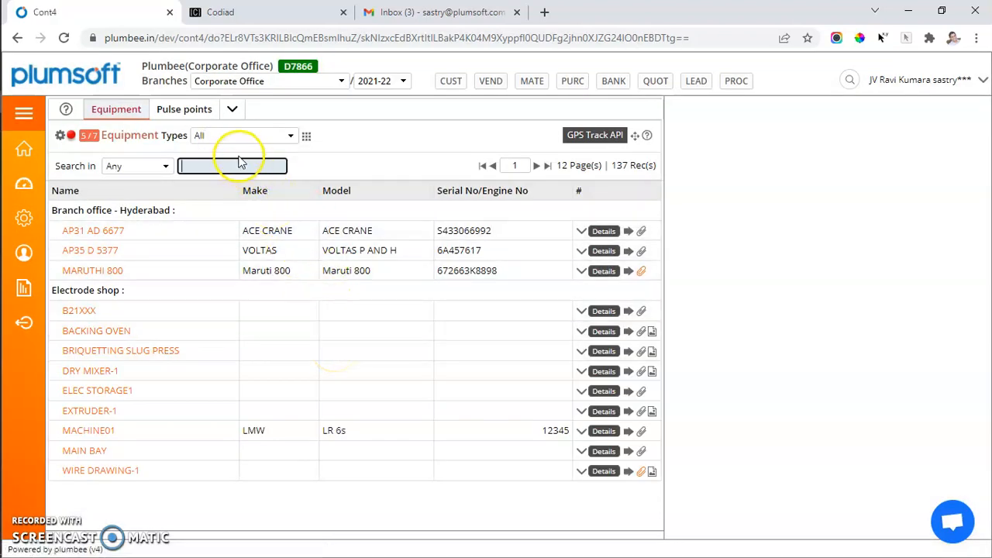
pyautogui.press('Return')
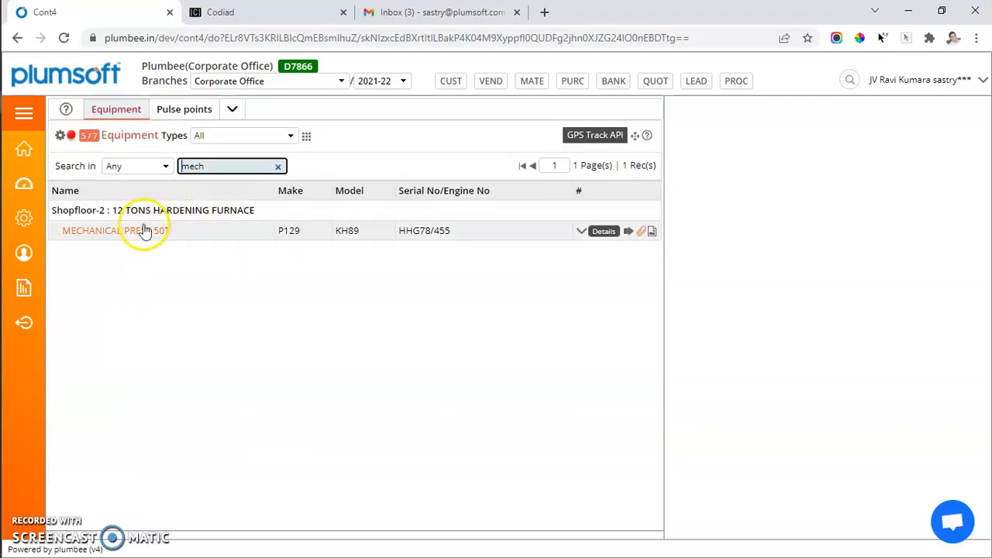
pyautogui.click(603, 230)
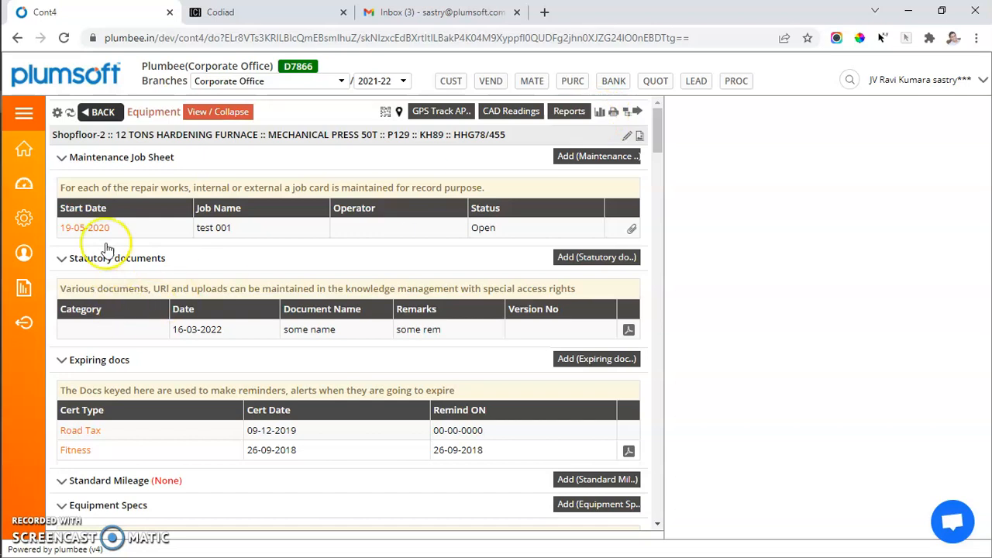
# Step: Return to the equipment list, review the vendor and info fields of MECHANICAL PRESS 50T and view its document
pyautogui.click(99, 115)
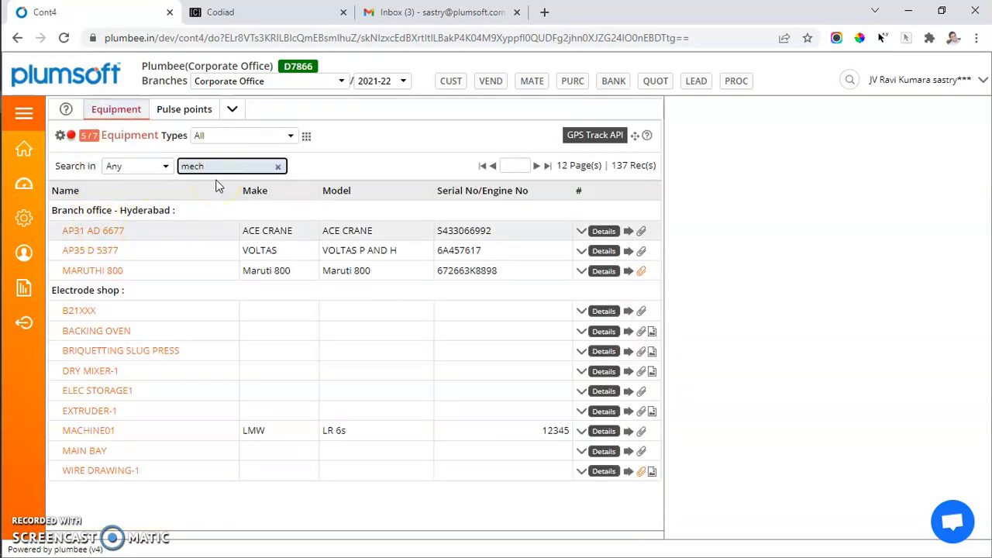
pyautogui.click(124, 230)
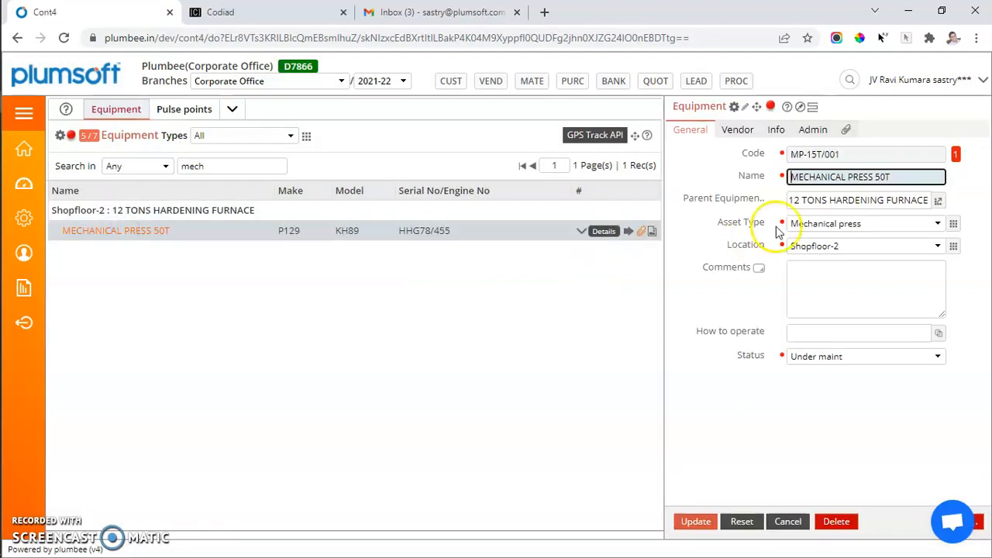
pyautogui.click(737, 131)
pyautogui.click(777, 130)
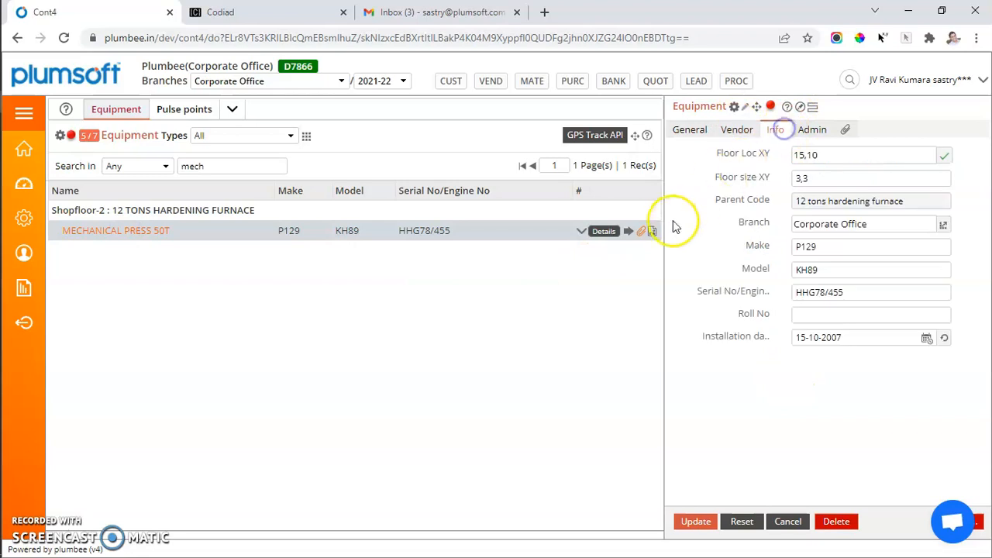
pyautogui.click(652, 231)
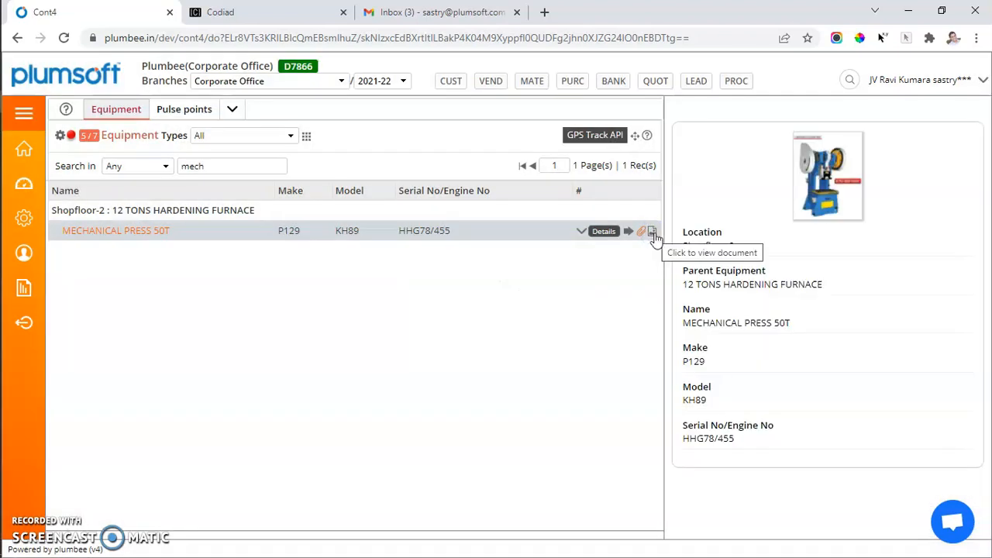
# Step: Reopen the details of MECHANICAL PRESS 50T, collapse its upper sections and Repairs, and expand Spares to be maintained
pyautogui.click(603, 233)
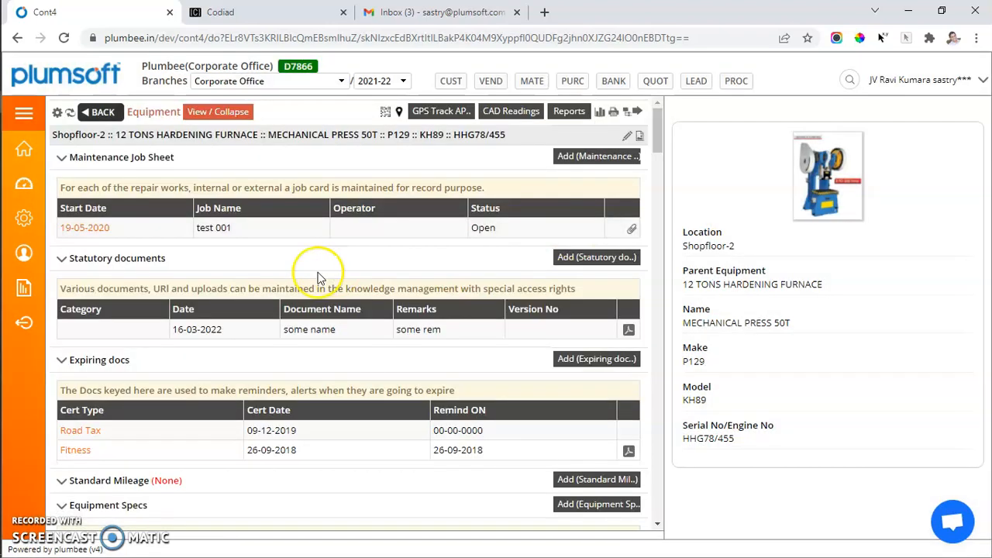
pyautogui.click(231, 109)
pyautogui.click(147, 156)
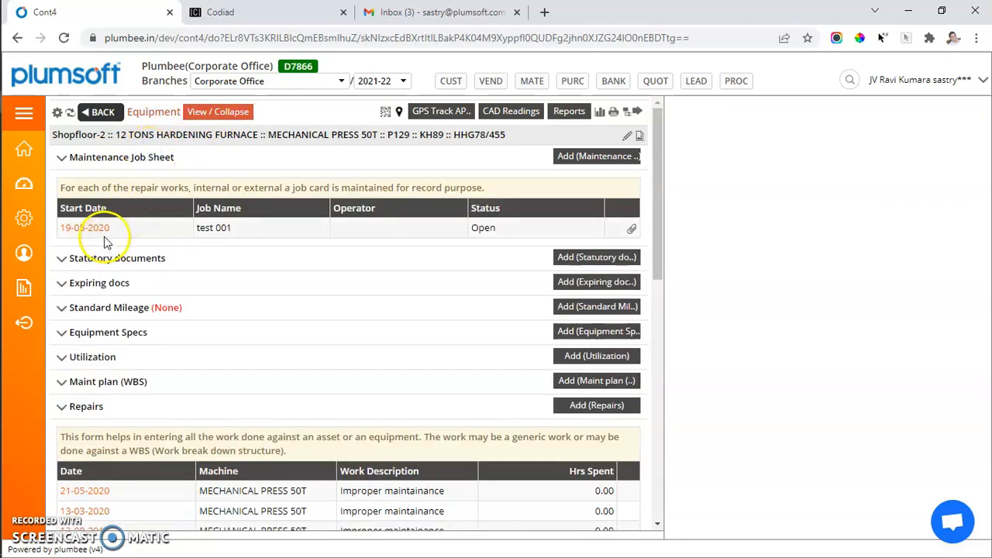
pyautogui.click(157, 158)
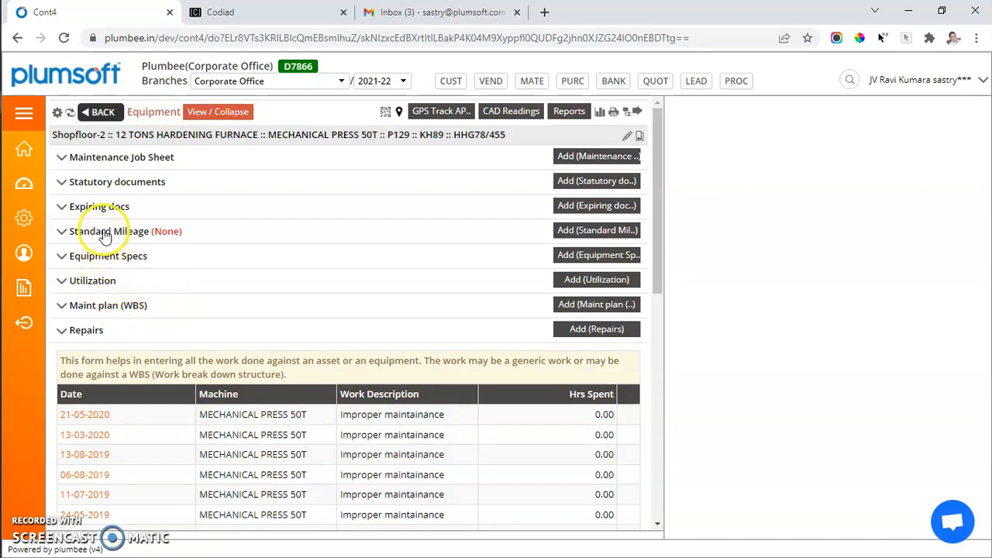
pyautogui.click(81, 333)
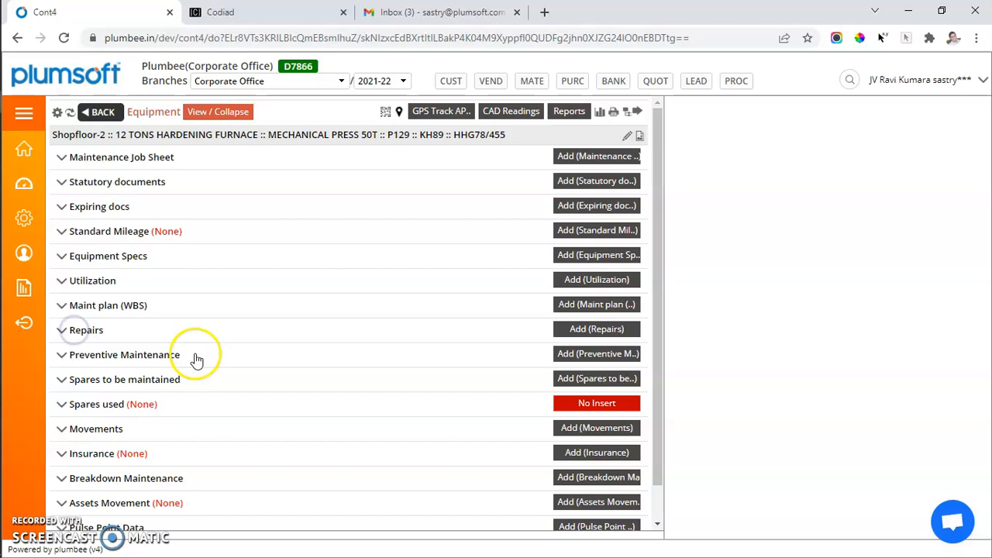
pyautogui.click(126, 384)
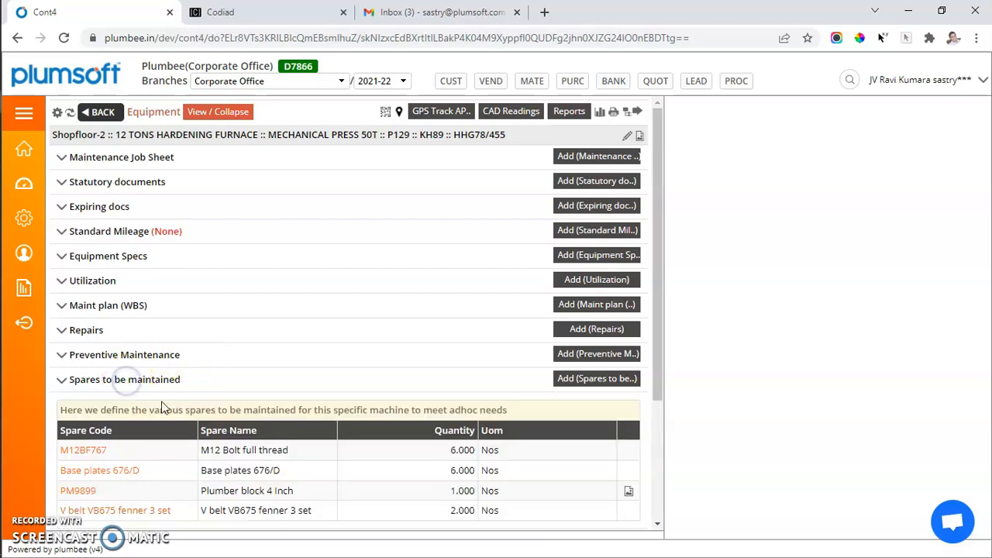
# Step: Examine the M12 Bolt full thread entry among the spares to be maintained, and check the Spares used section
pyautogui.doubleClick(73, 450)
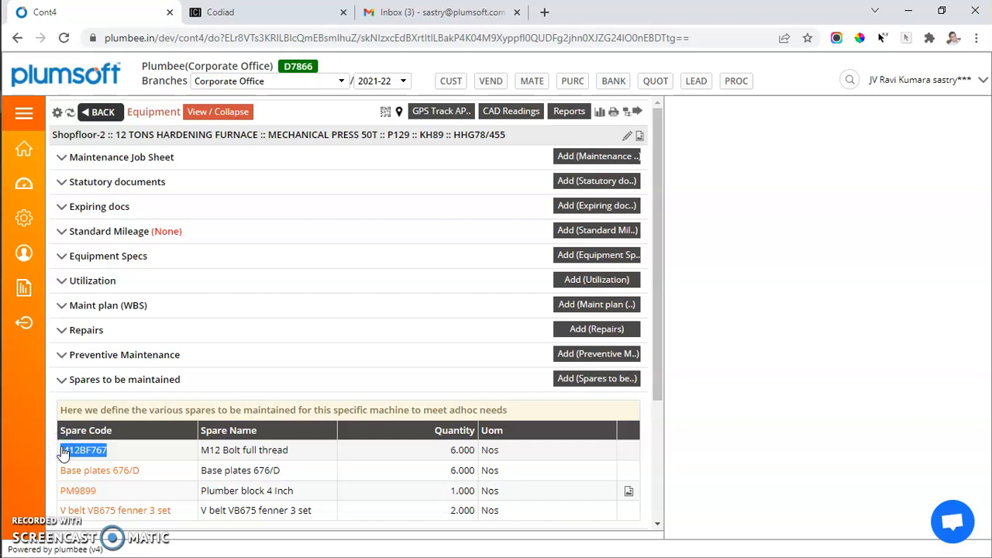
pyautogui.moveTo(207, 451); pyautogui.dragTo(303, 457)
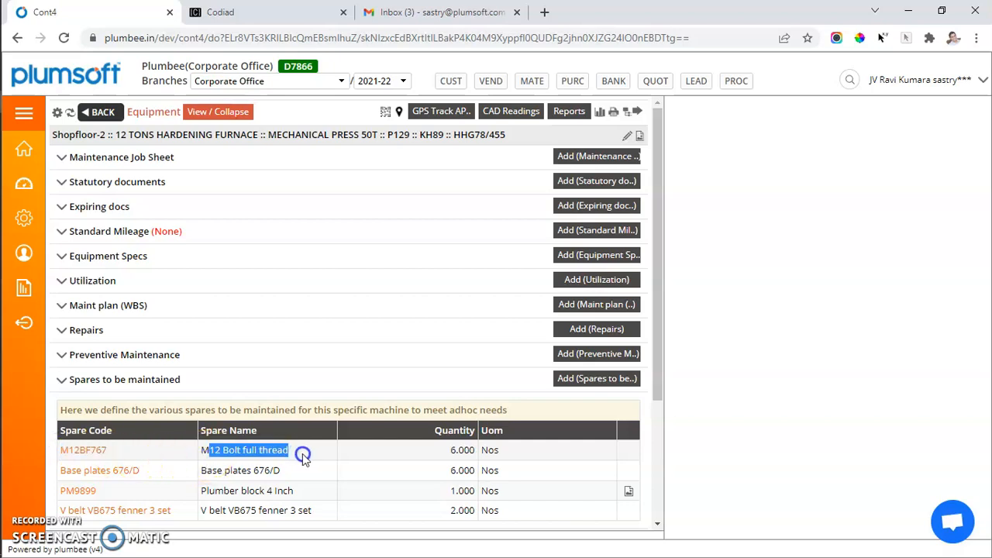
pyautogui.click(313, 457)
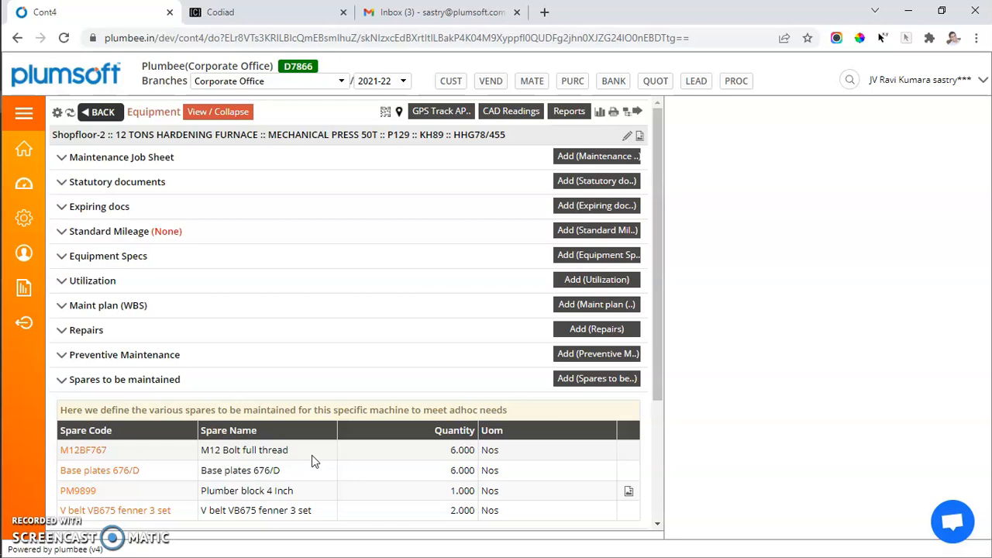
pyautogui.scroll(-3, 311, 457)
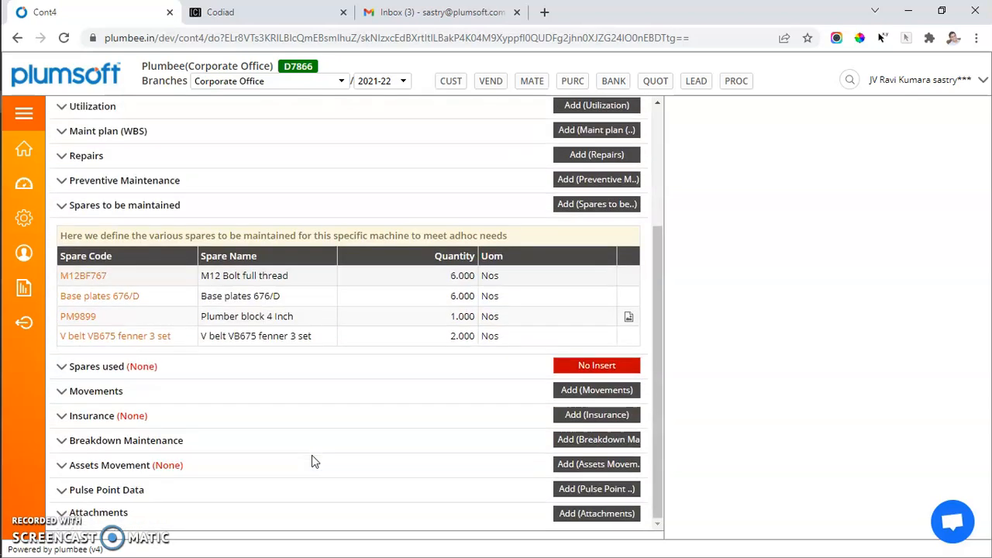
pyautogui.click(99, 364)
# Step: Open Purchase Details in the Purchase module and switch to the purchase order list
pyautogui.click(22, 122)
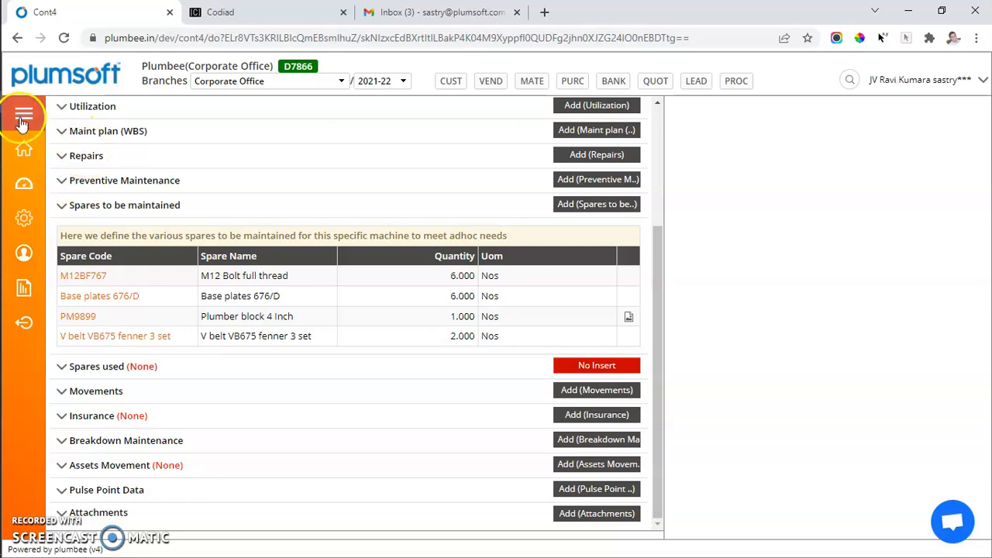
pyautogui.click(155, 216)
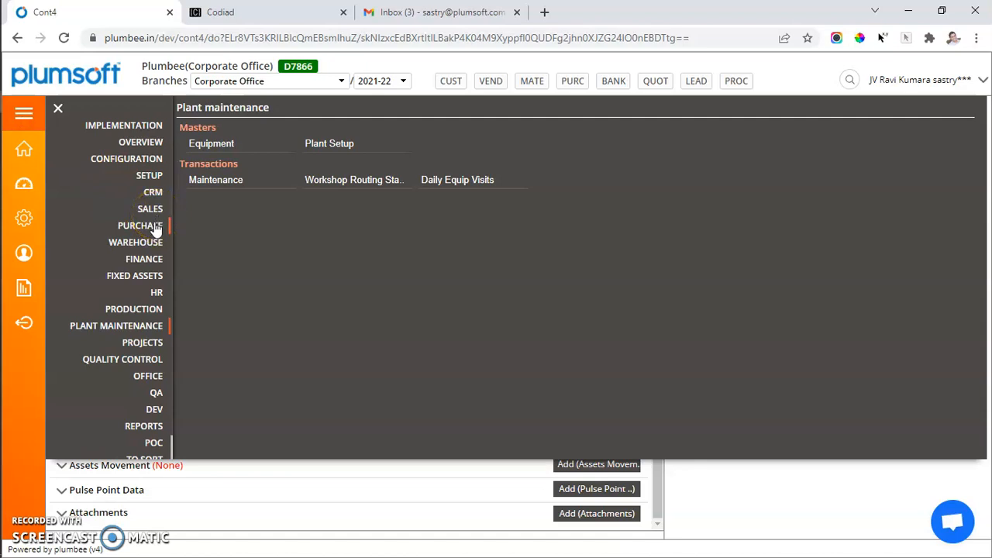
pyautogui.click(156, 229)
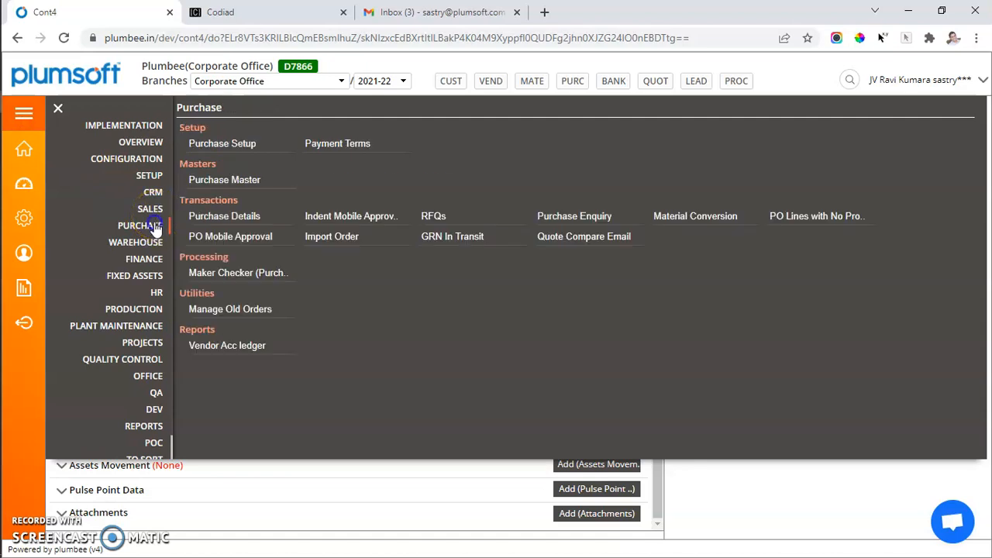
pyautogui.click(252, 219)
pyautogui.click(241, 143)
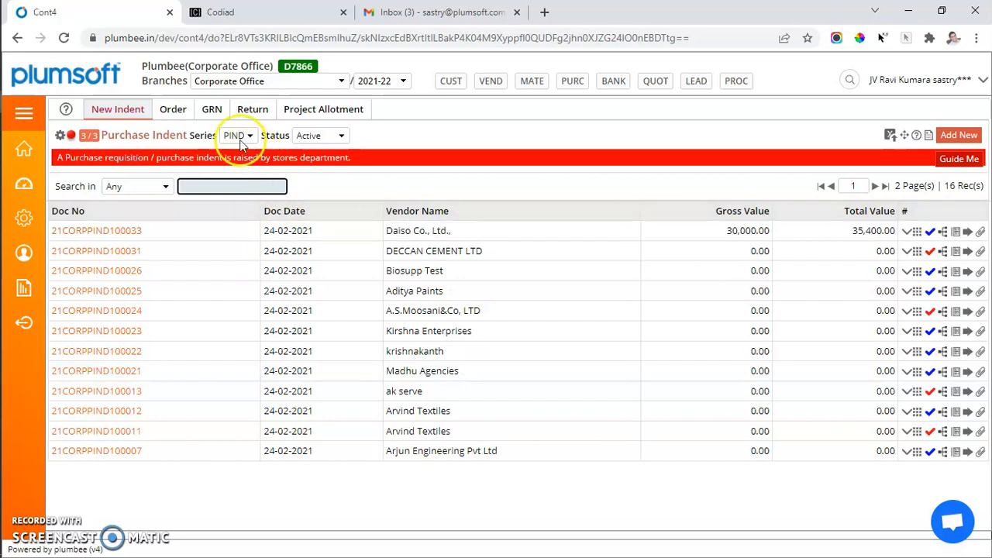
pyautogui.click(172, 109)
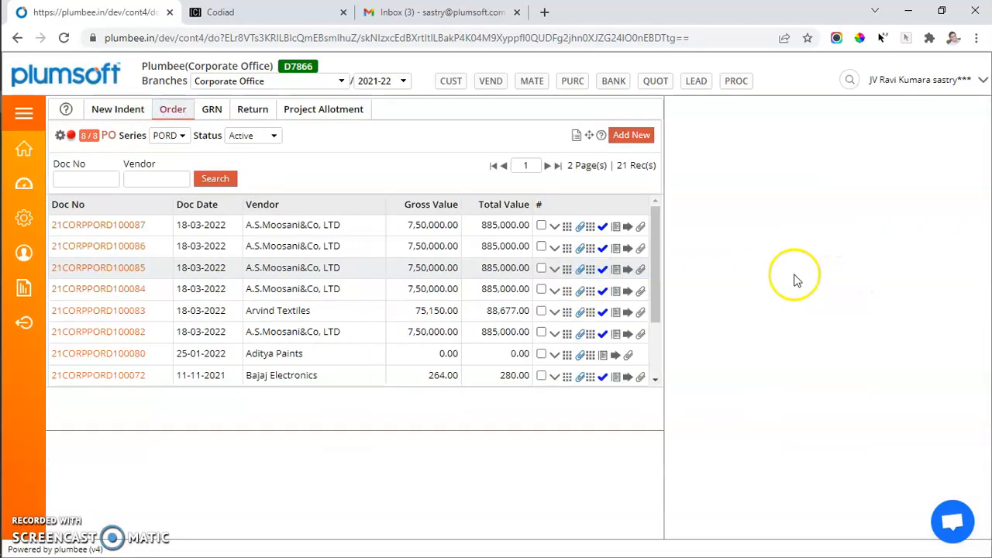
# Step: Pick quantity 1 of the 12800.00-rate 830 HAND RAIL purchase indent into the second-listed A.S.Moosani&Co, LTD purchase order and submit it
pyautogui.click(555, 248)
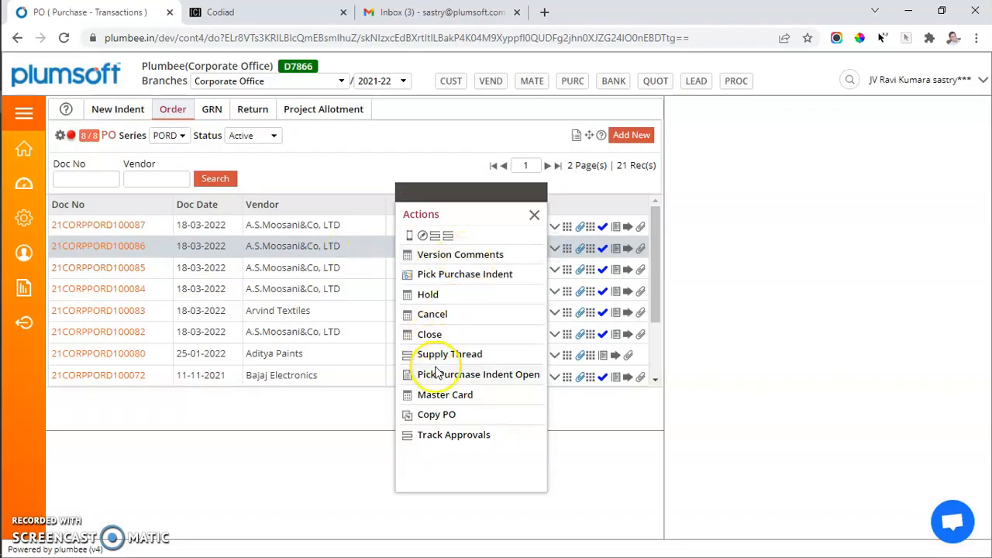
pyautogui.click(450, 274)
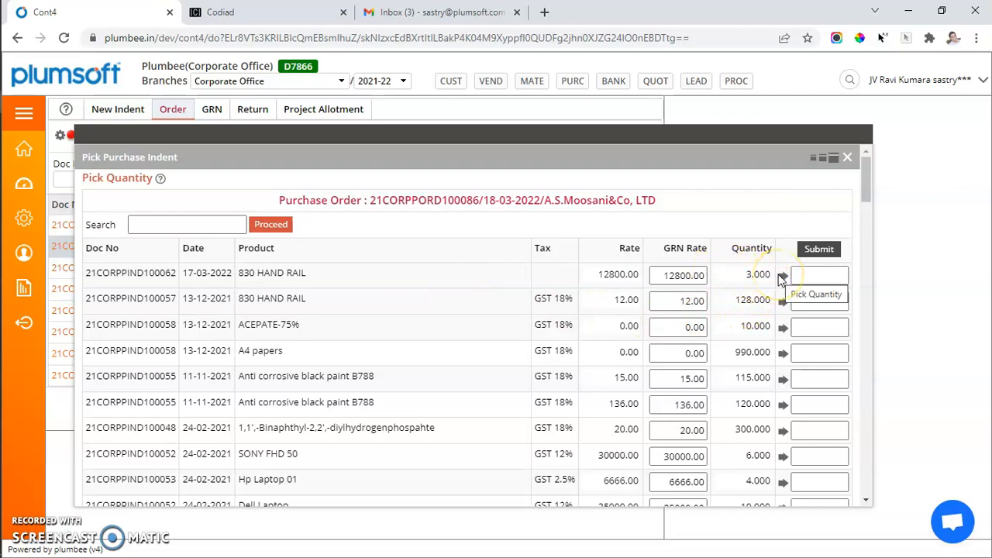
pyautogui.click(806, 275)
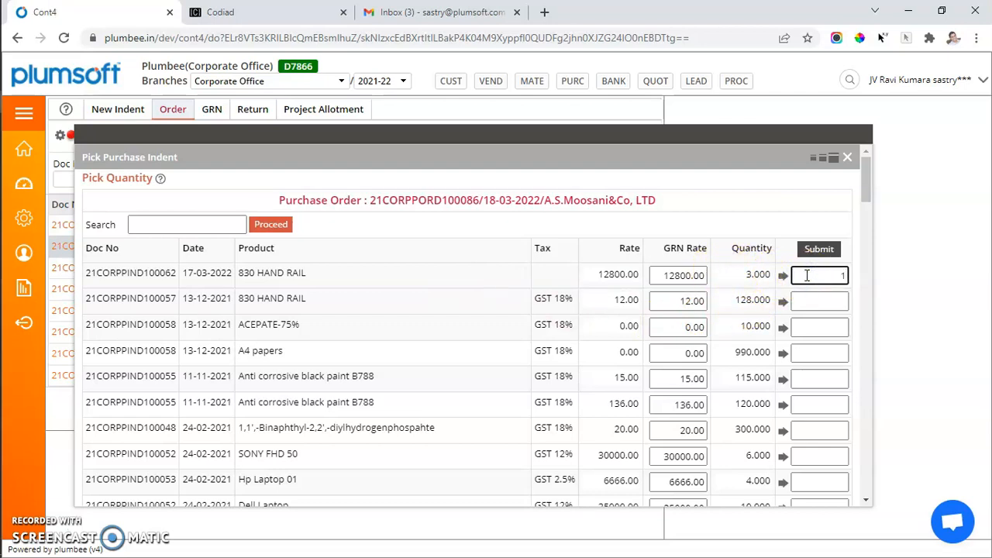
pyautogui.click(819, 250)
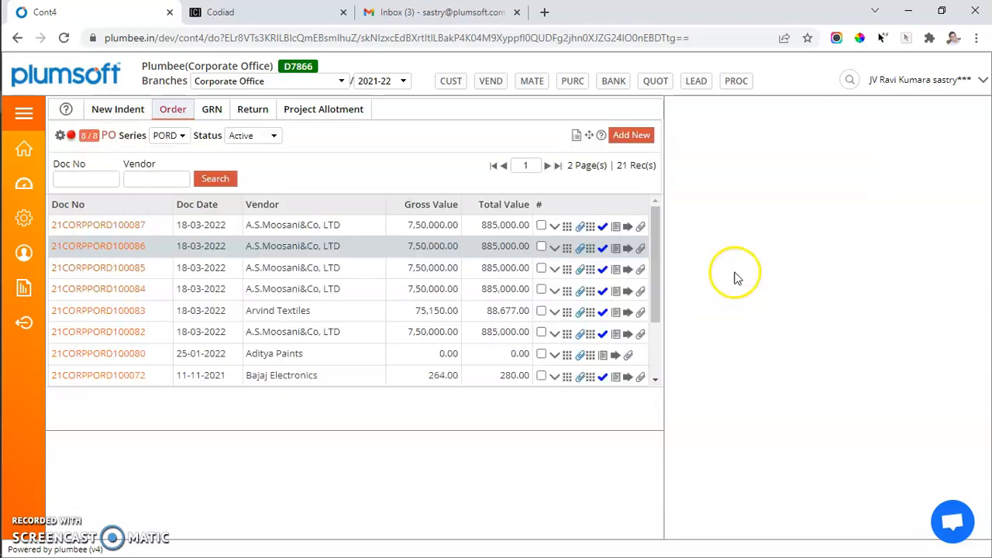
# Step: Reopen Pick Purchase Indent for the same order, check the remaining 830 HAND RAIL indent quantity and close it
pyautogui.click(549, 248)
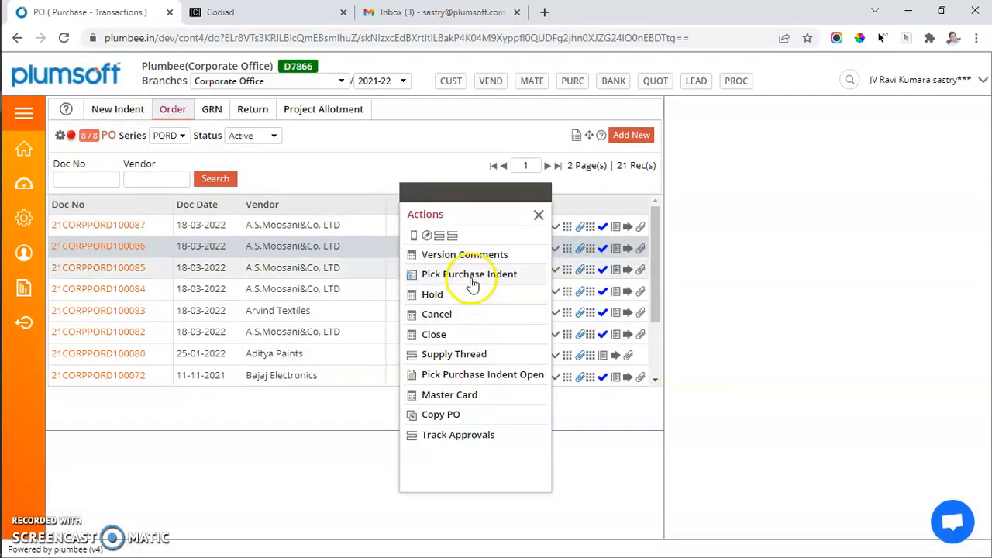
pyautogui.click(471, 282)
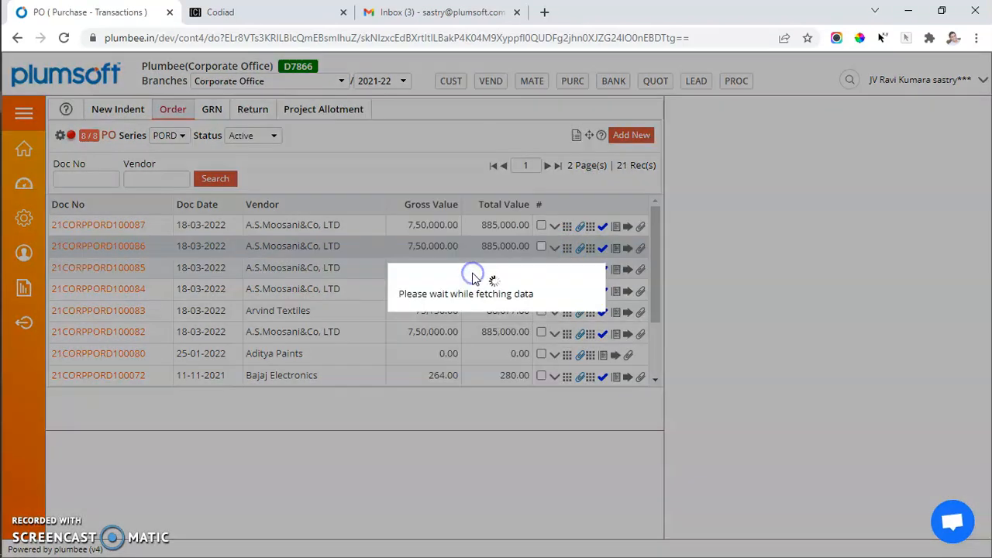
pyautogui.click(763, 272)
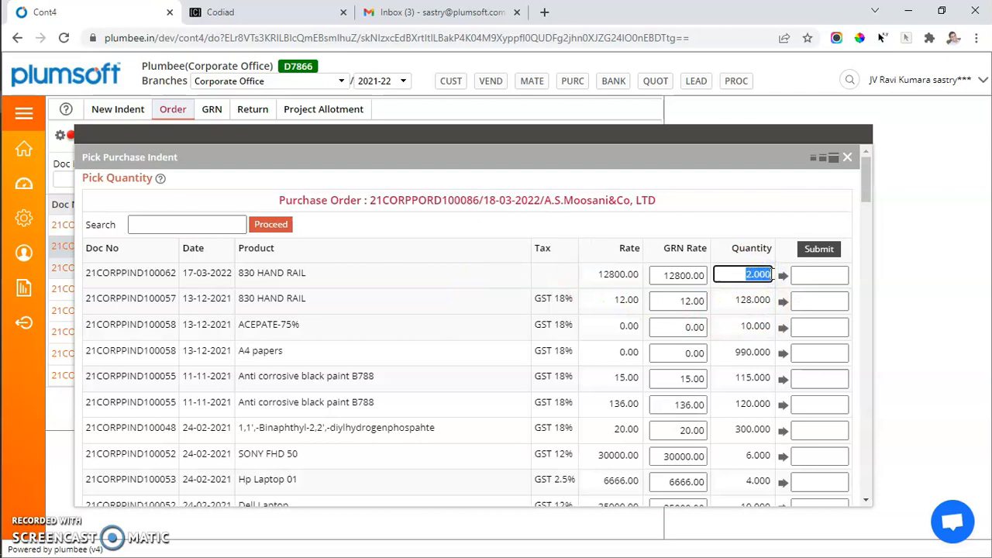
pyautogui.click(847, 159)
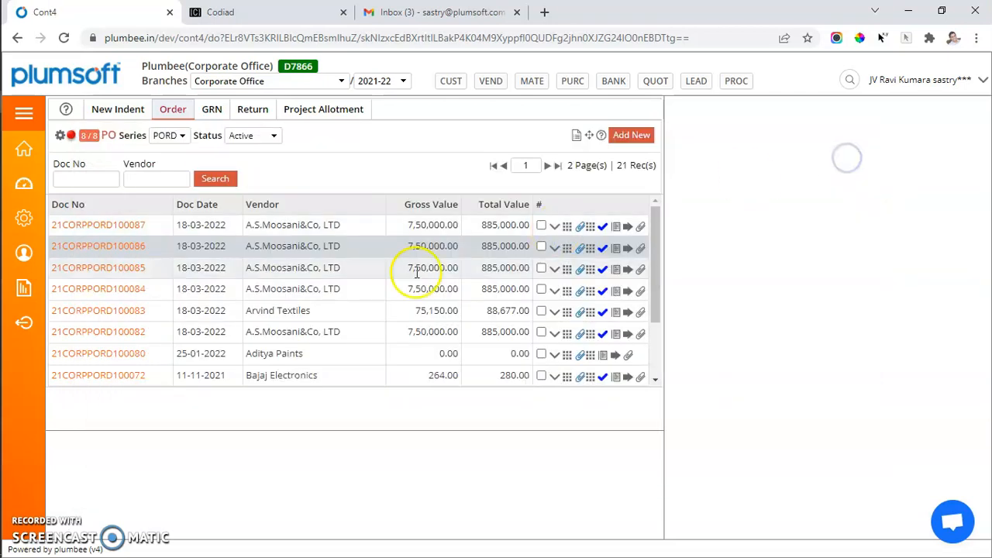
# Step: Review the values in the second-listed order's header and the BIO FURNACE OIL line details of the first-listed order
pyautogui.click(140, 248)
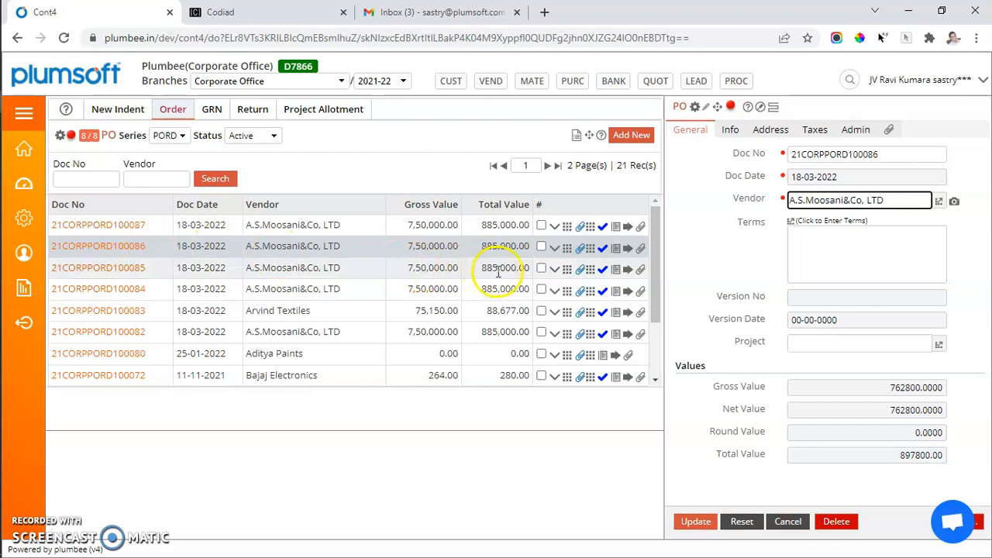
pyautogui.click(590, 226)
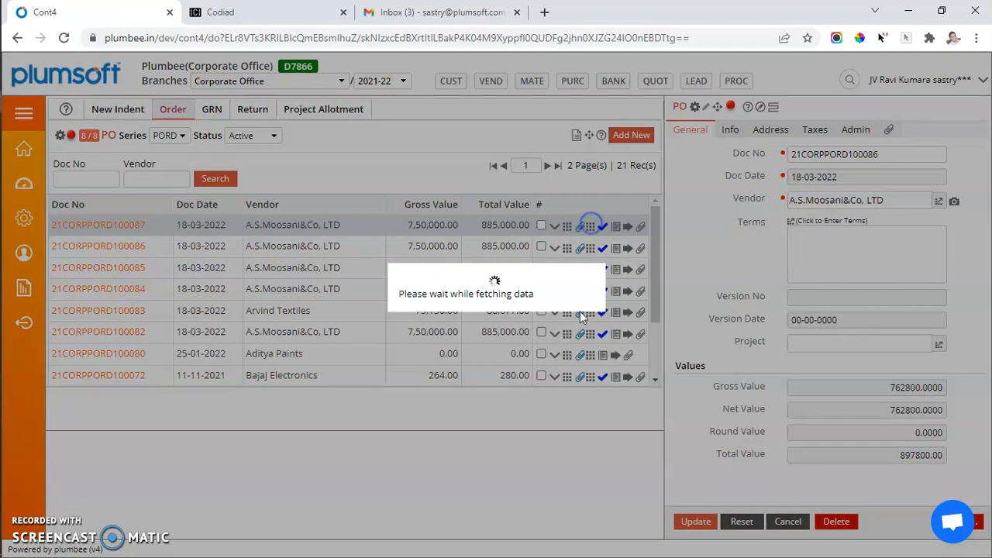
pyautogui.moveTo(316, 494); pyautogui.dragTo(352, 494)
pyautogui.click(91, 495)
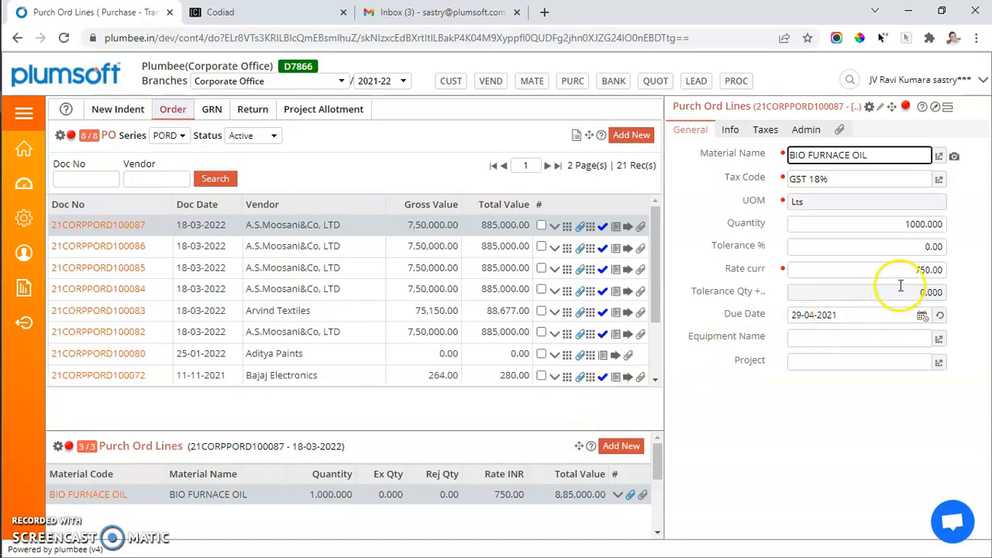
pyautogui.moveTo(891, 222); pyautogui.dragTo(949, 224)
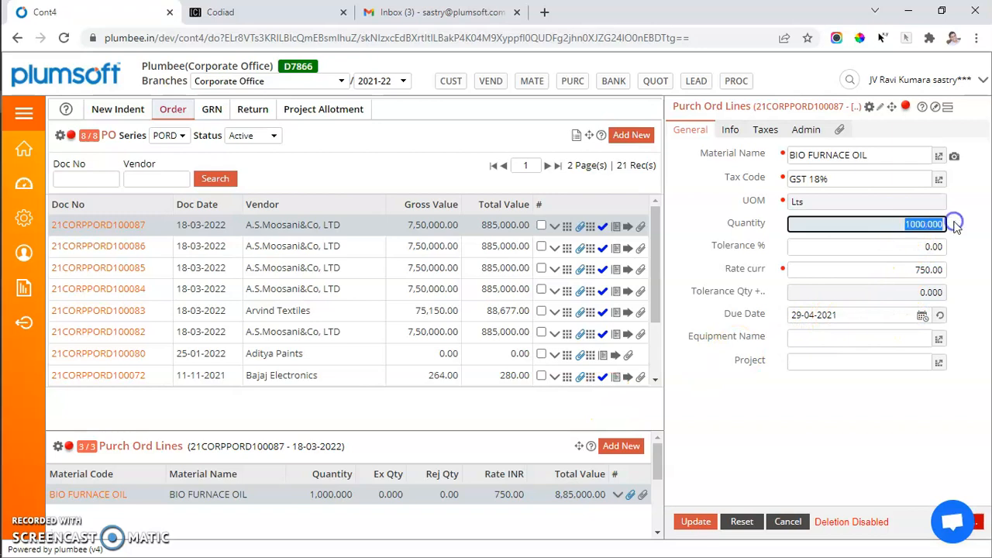
# Step: Show the lines of the second-listed purchase order and set the quantity of its 830 HAND RAIL line to 0
pyautogui.click(589, 250)
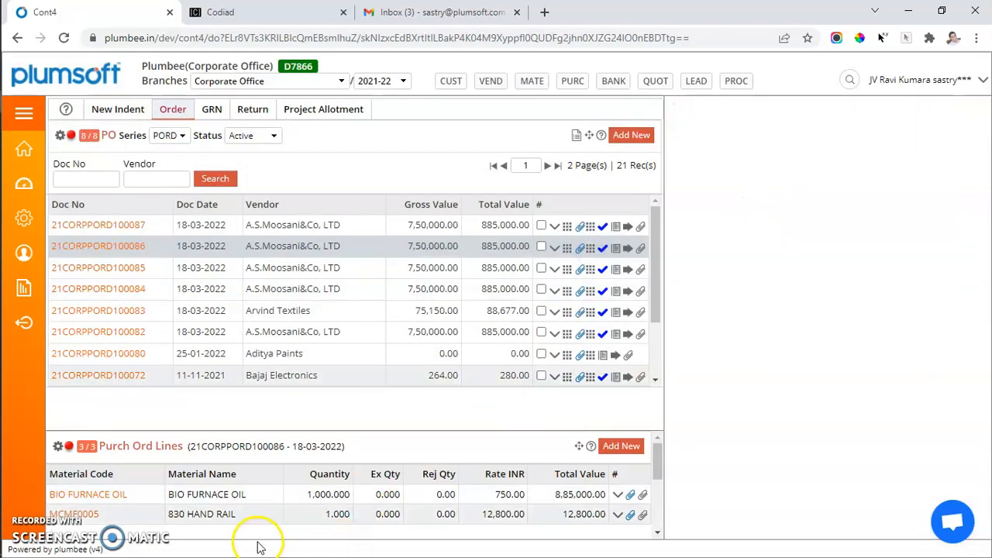
pyautogui.scroll(-2, 302, 534)
pyautogui.scroll(2, 300, 534)
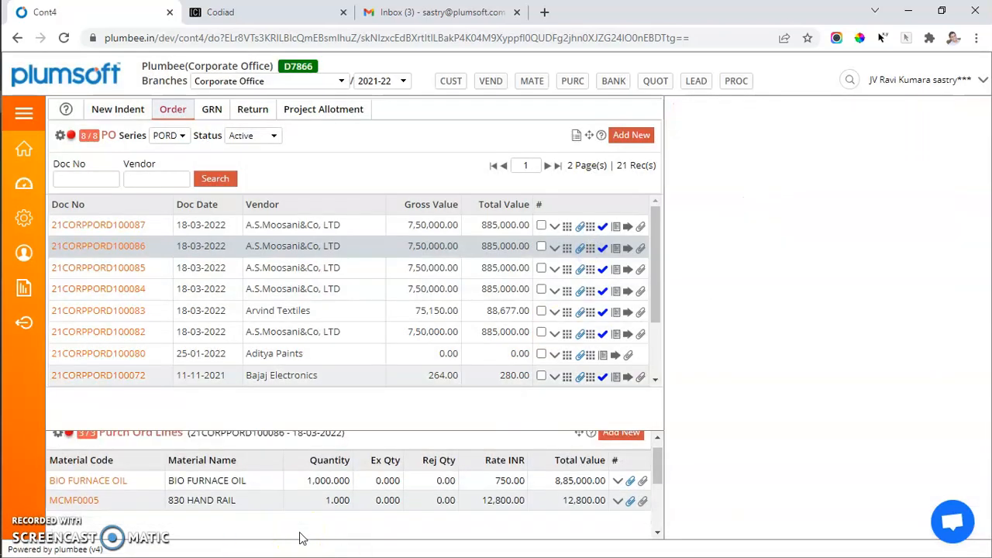
pyautogui.click(86, 500)
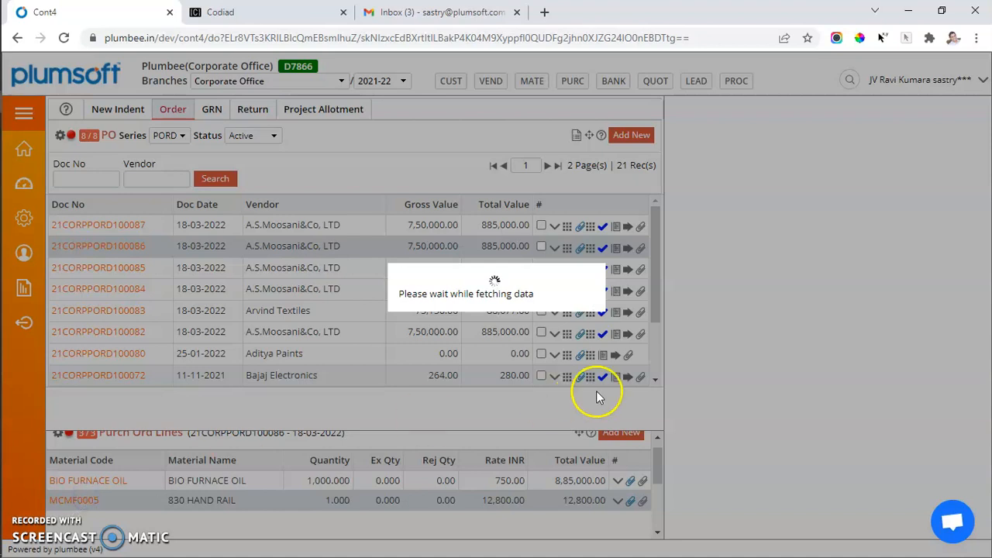
pyautogui.click(913, 223)
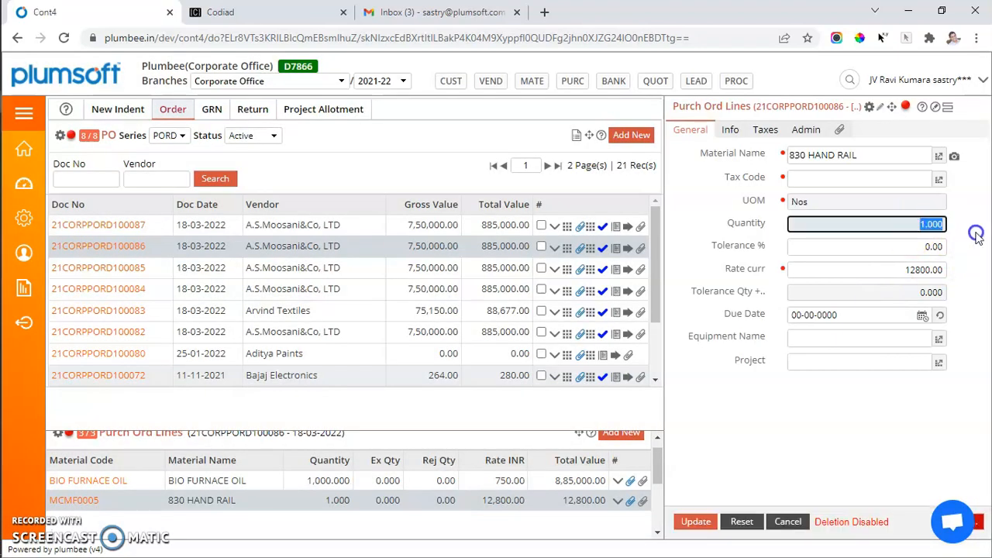
pyautogui.write('0')
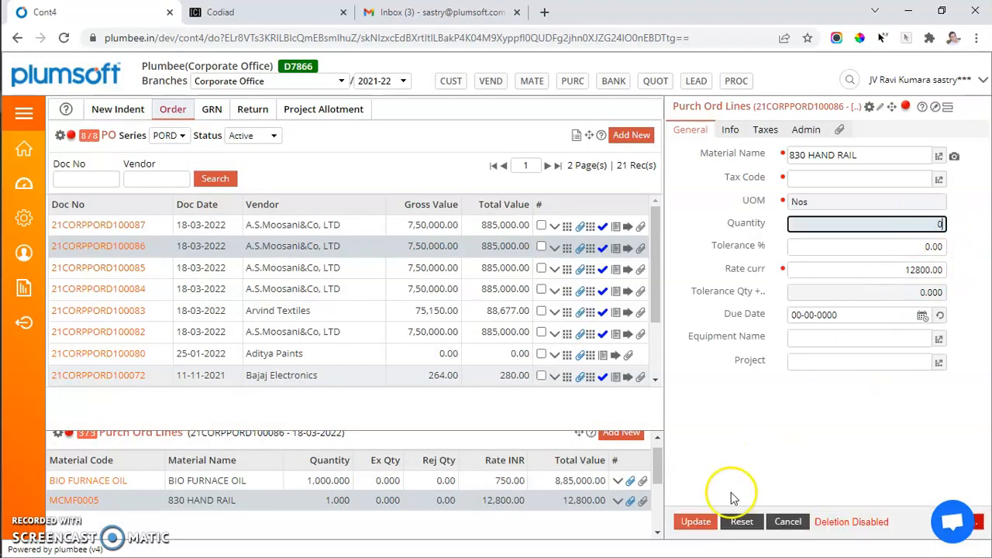
pyautogui.click(695, 523)
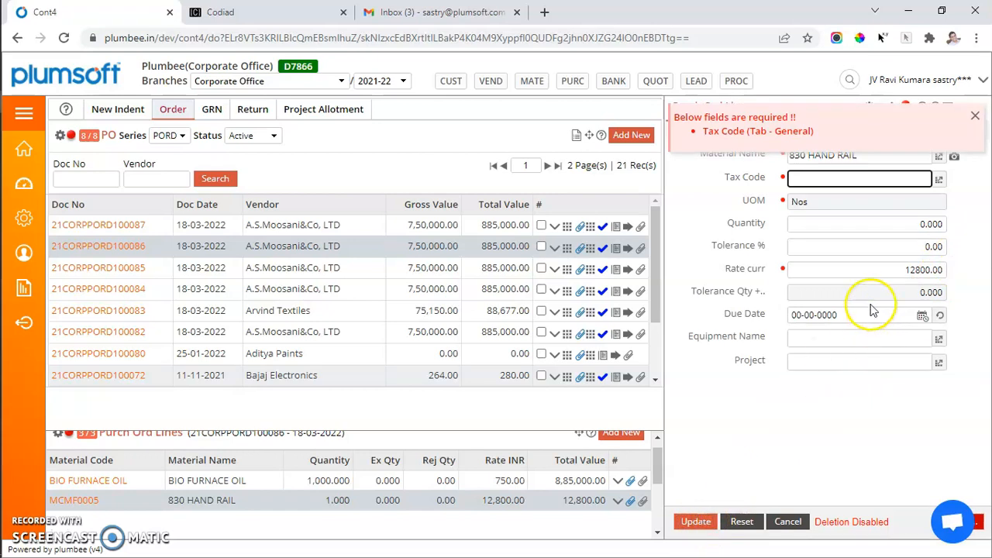
# Step: Set the tax code of the 830 HAND RAIL line to Multiple tax lines and save the line
pyautogui.click(940, 180)
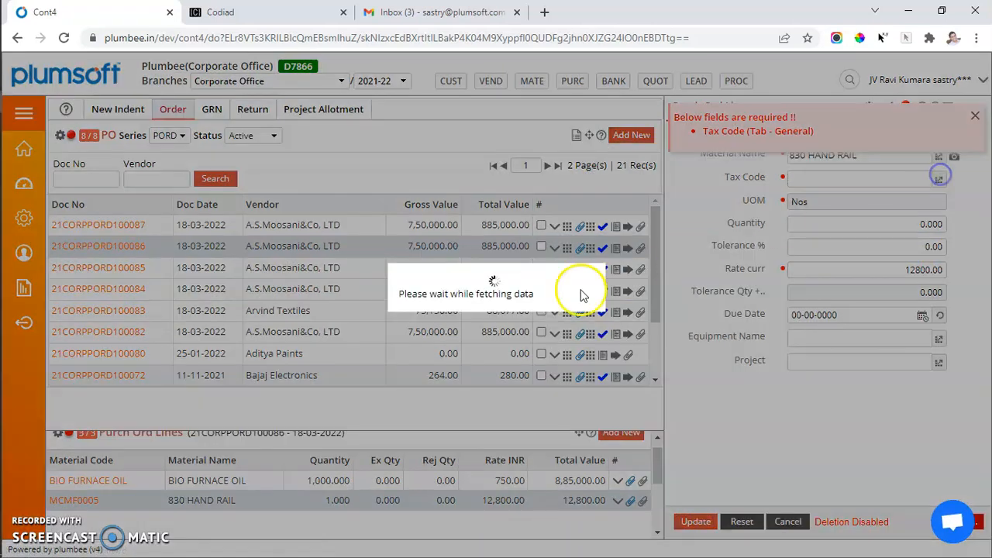
pyautogui.click(124, 326)
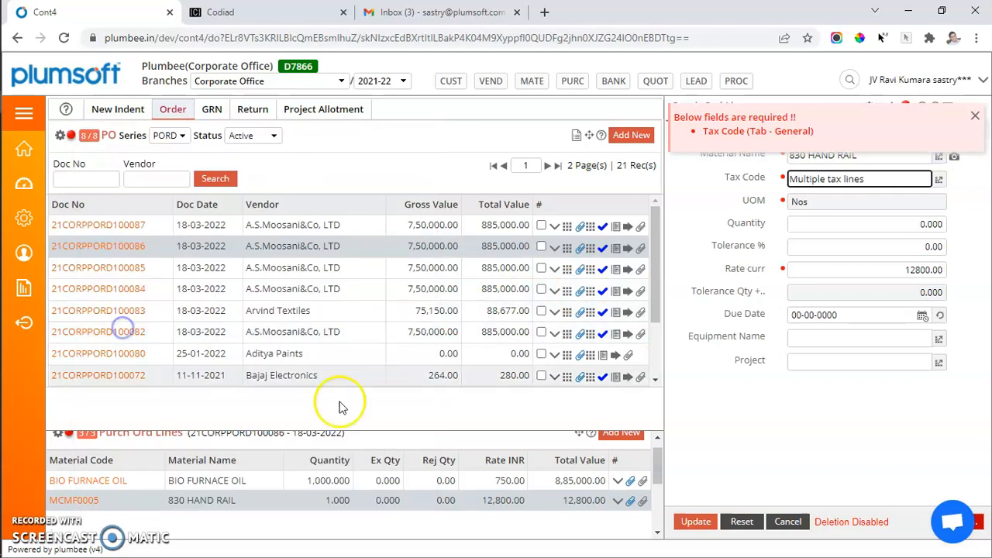
pyautogui.click(687, 523)
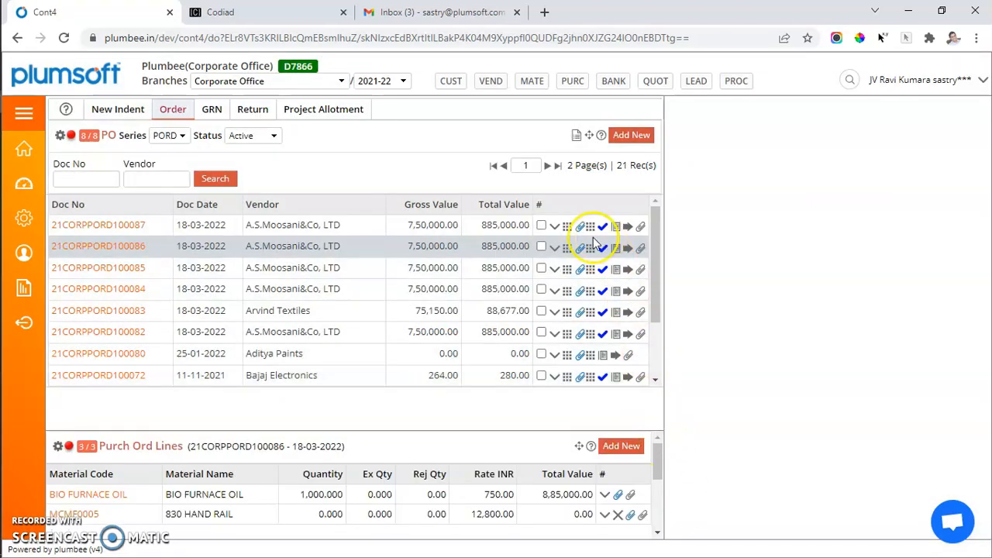
# Step: Reopen Pick Purchase Indent for the second-listed order and check the available 830 HAND RAIL indent quantity
pyautogui.click(554, 248)
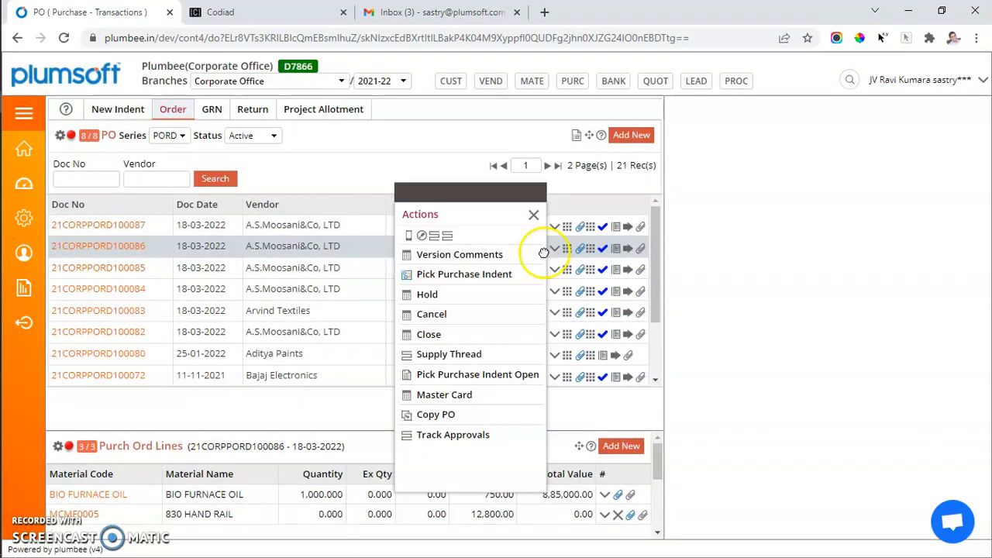
pyautogui.click(463, 274)
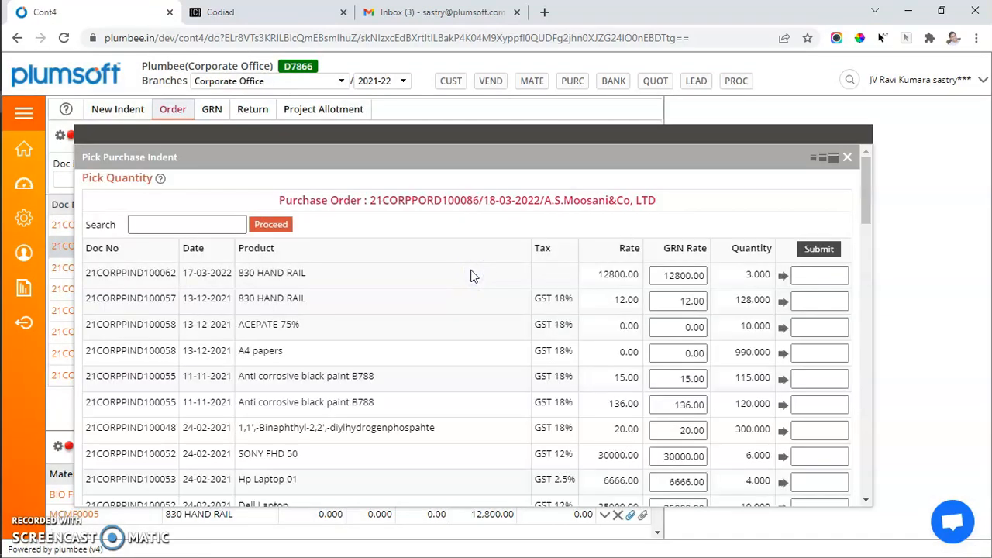
pyautogui.click(736, 275)
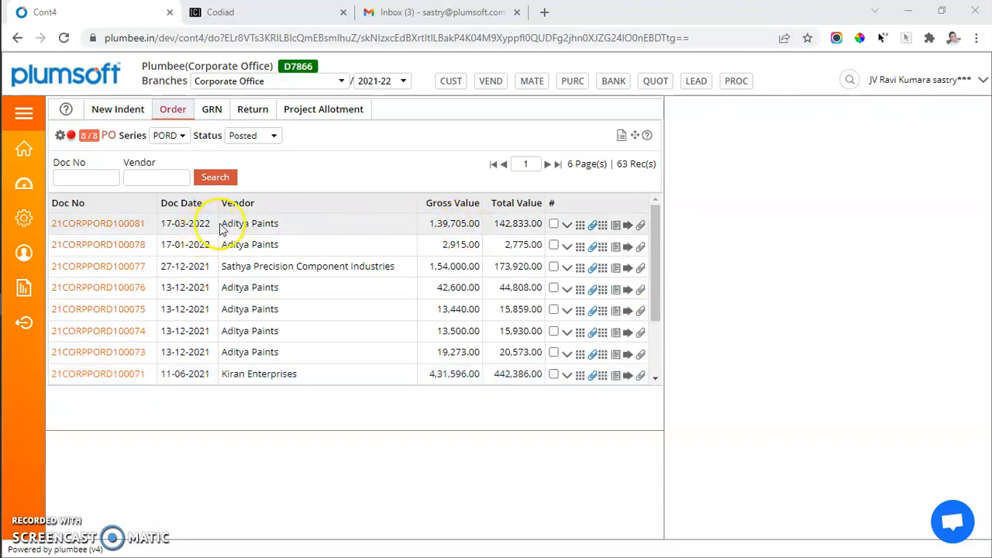
# Step: Examine the lines of the posted Aditya Paints purchase order dated 17-03-2022
pyautogui.moveTo(226, 223); pyautogui.dragTo(299, 224)
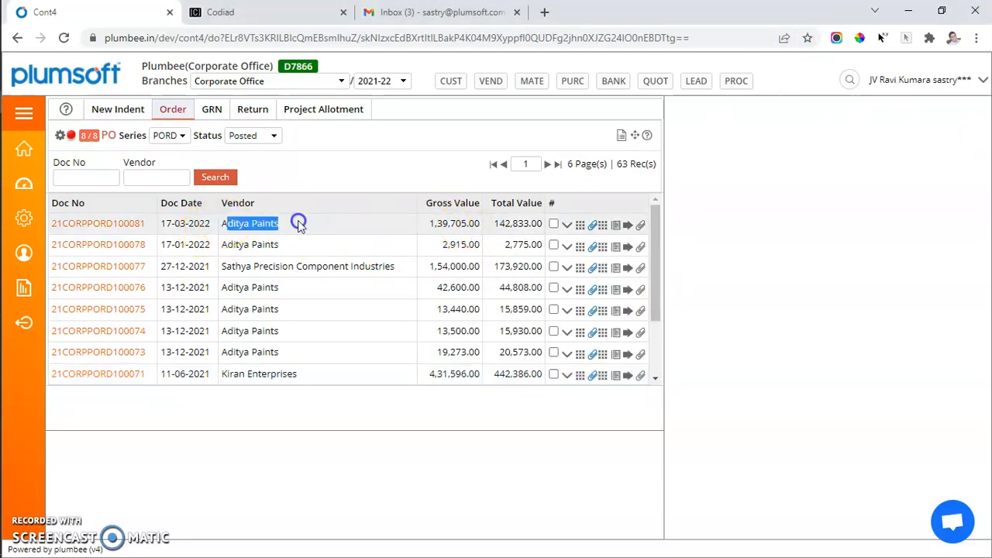
pyautogui.click(606, 225)
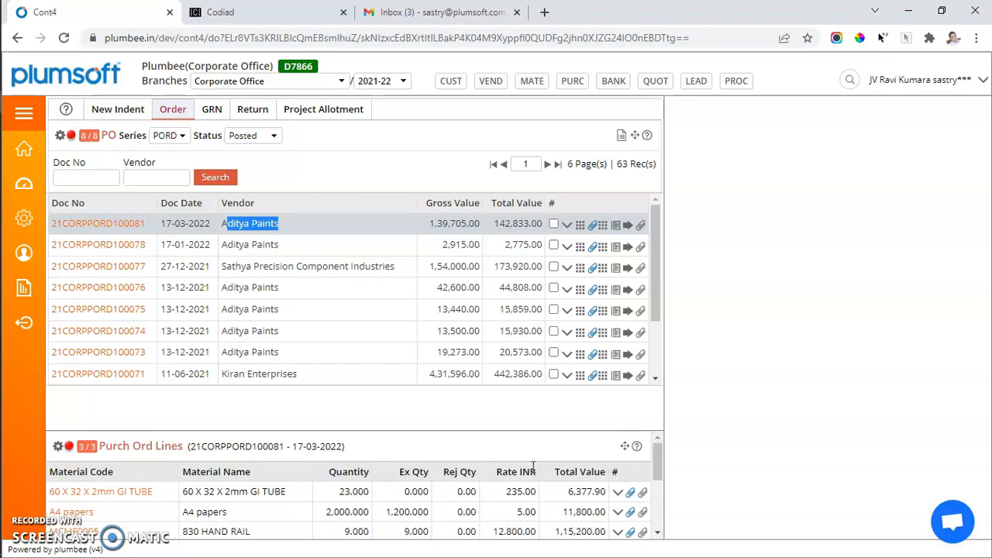
pyautogui.scroll(-1, 533, 466)
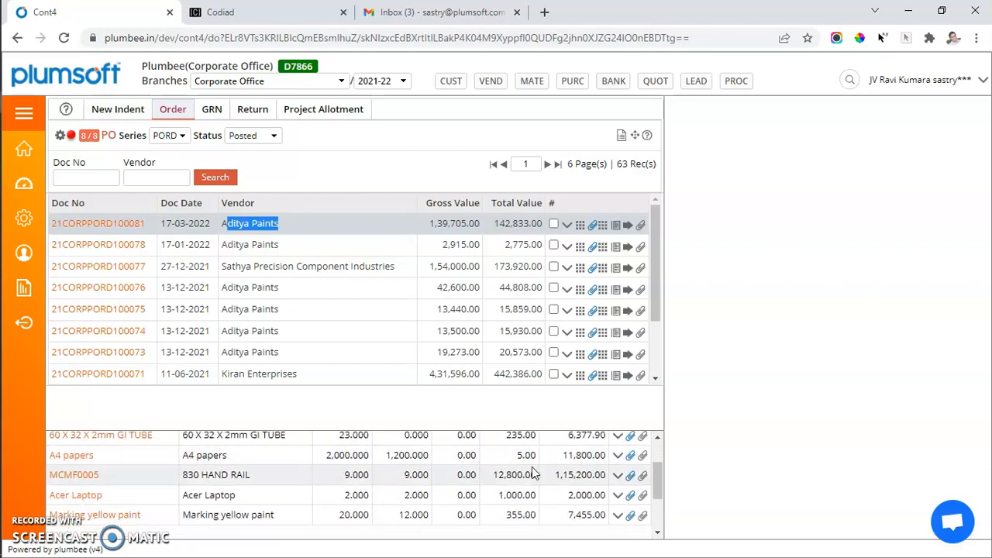
# Step: Show the lines of the posted Aditya Paints order dated 17-01-2022 and copy it into a new purchase order
pyautogui.click(603, 247)
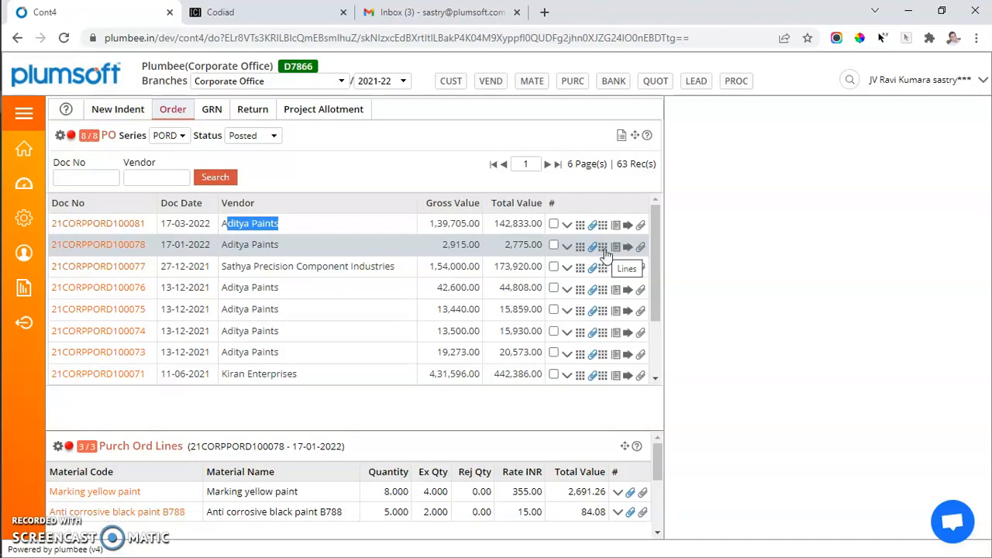
pyautogui.click(568, 247)
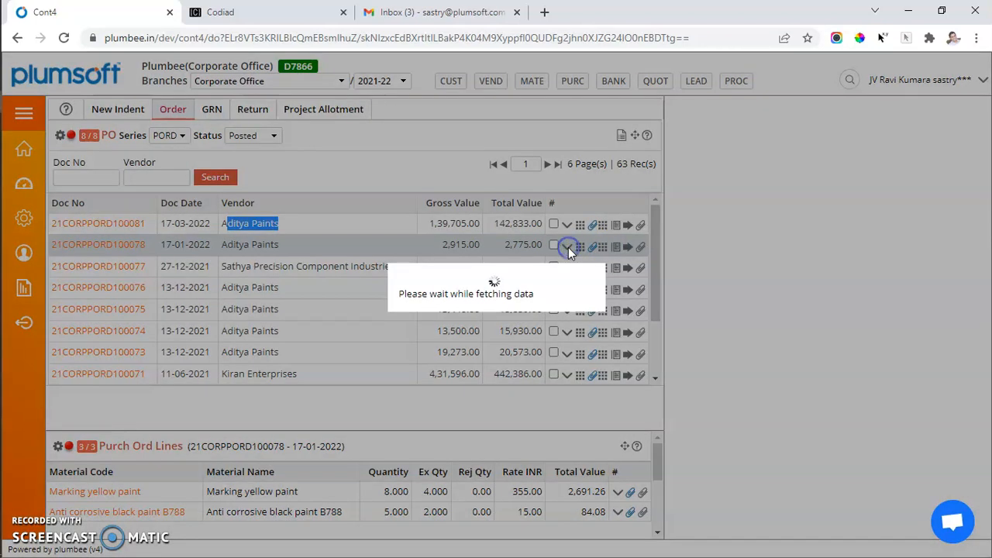
pyautogui.click(460, 355)
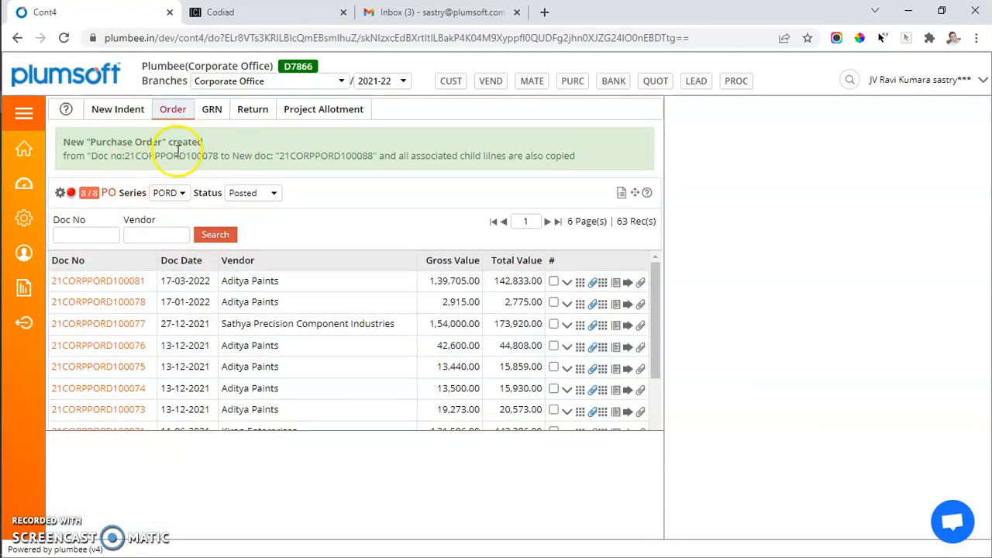
pyautogui.moveTo(178, 154); pyautogui.dragTo(220, 155)
pyautogui.moveTo(328, 154); pyautogui.dragTo(375, 156)
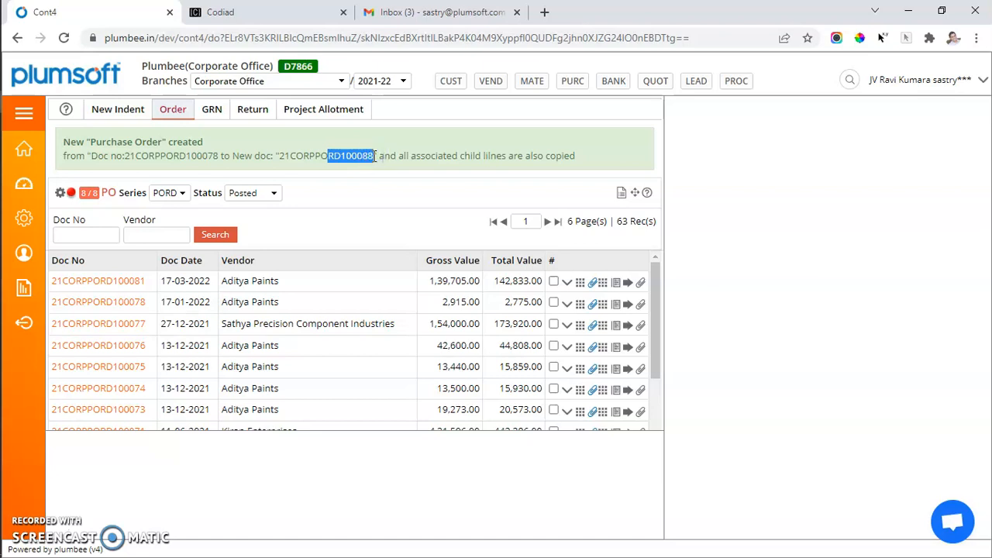
# Step: Filter the purchase orders to Active status and show the lines of the copied Aditya Paints order
pyautogui.click(248, 192)
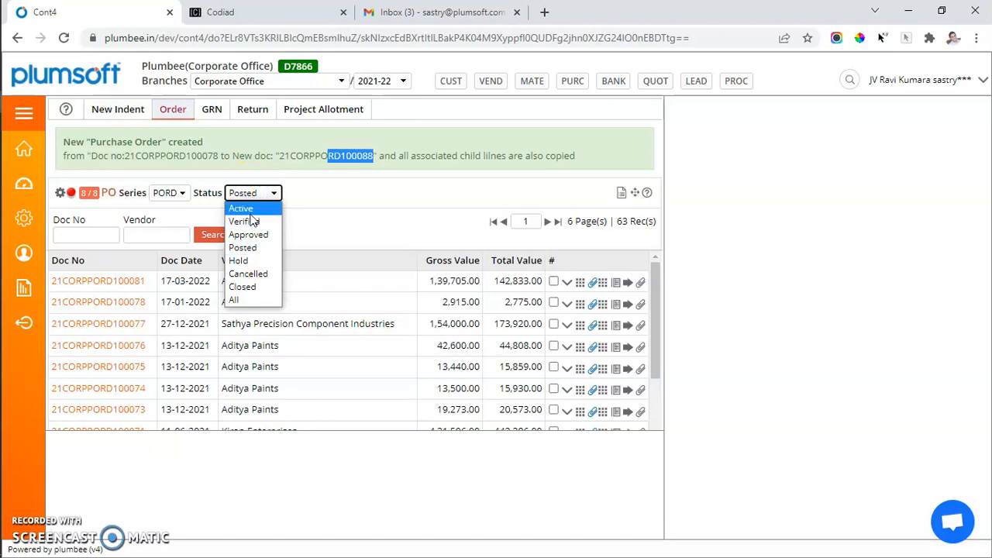
pyautogui.click(248, 208)
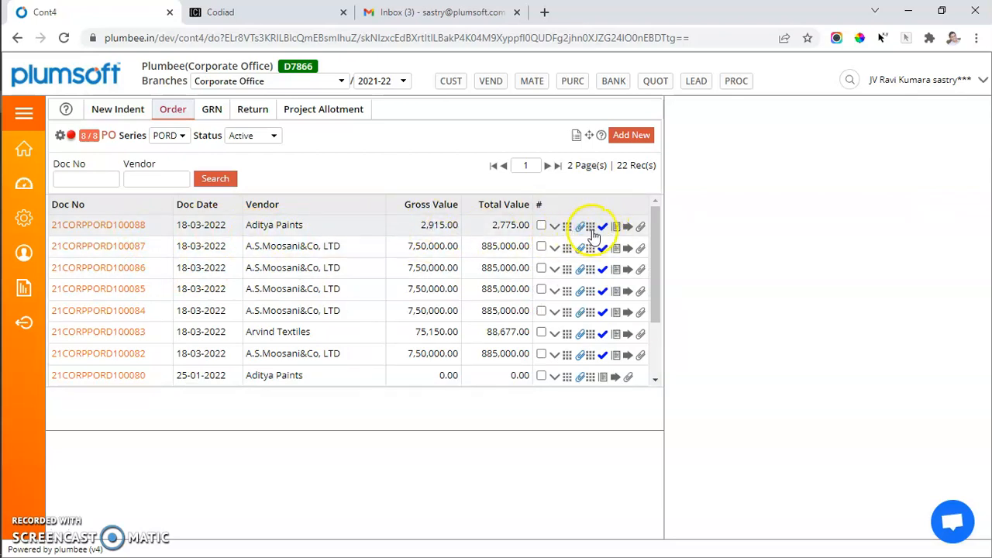
pyautogui.click(592, 228)
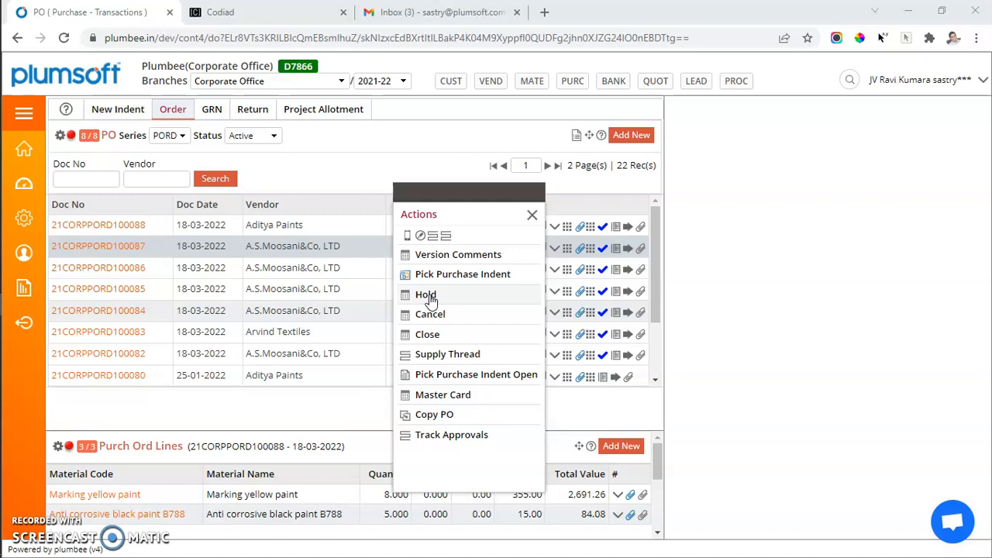
pyautogui.click(428, 337)
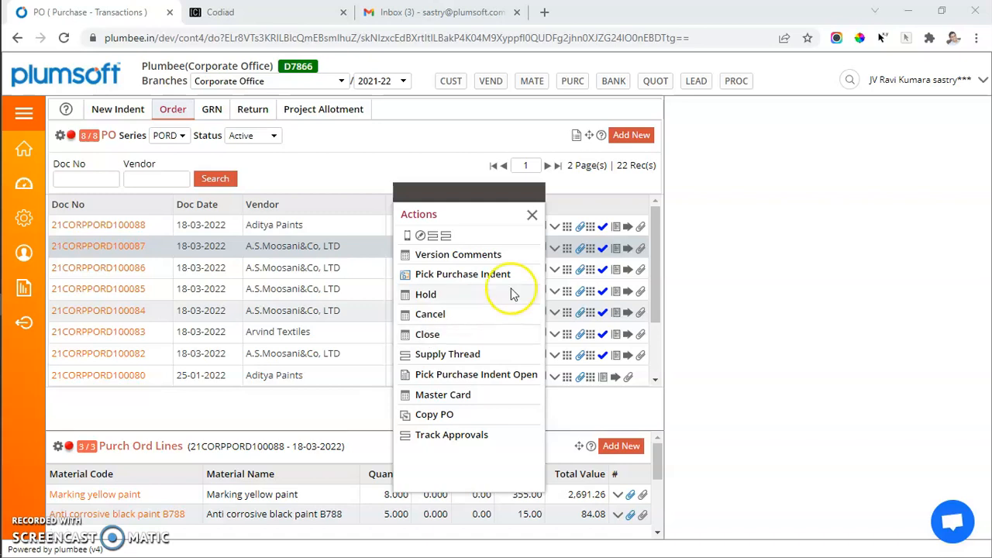
# Step: Search the page forms for Manage Old Orders and open the Purchase version
pyautogui.click(848, 80)
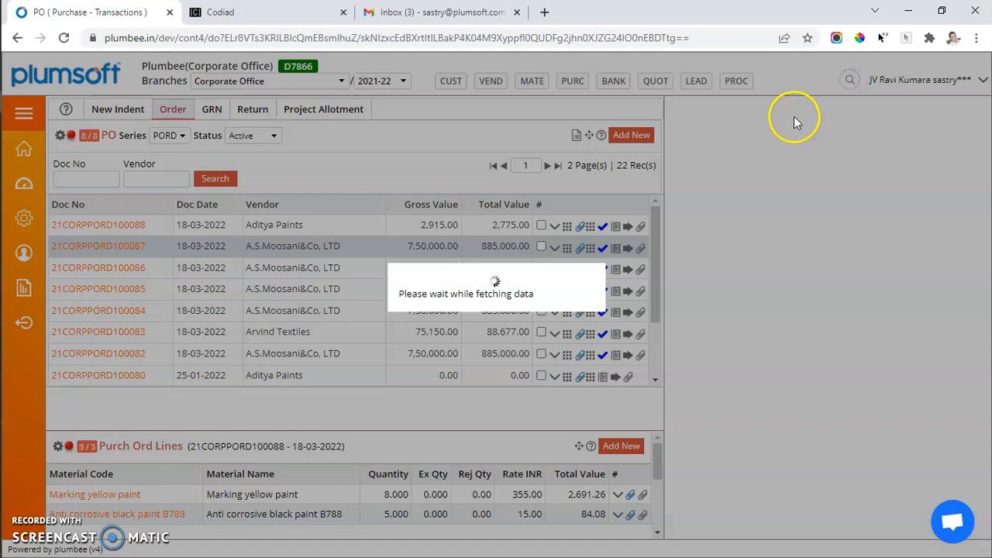
pyautogui.write('manage')
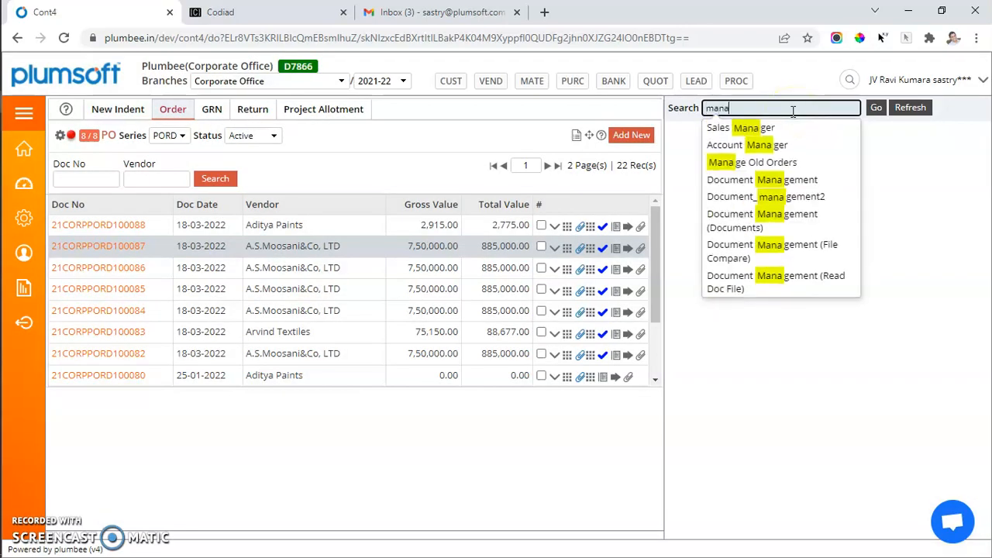
pyautogui.click(775, 161)
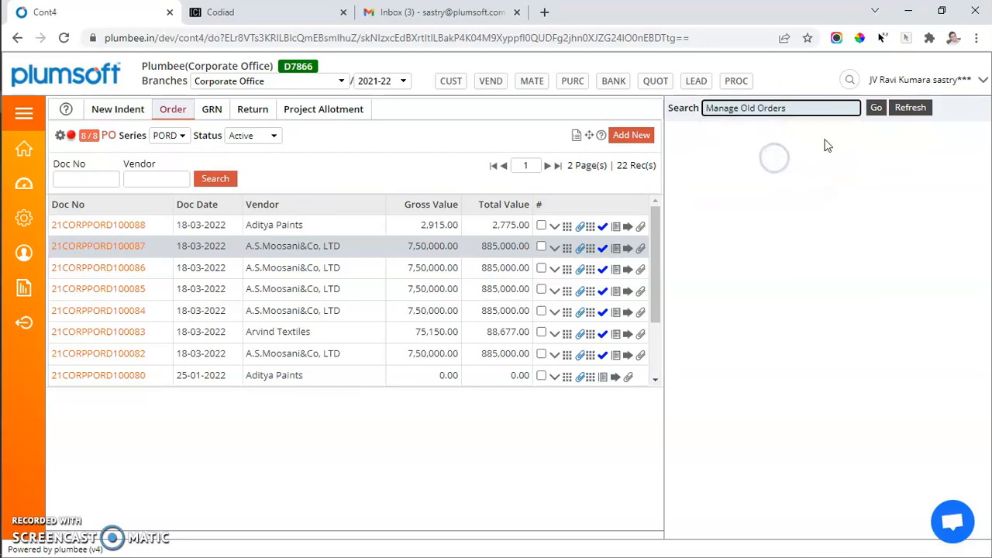
pyautogui.click(876, 108)
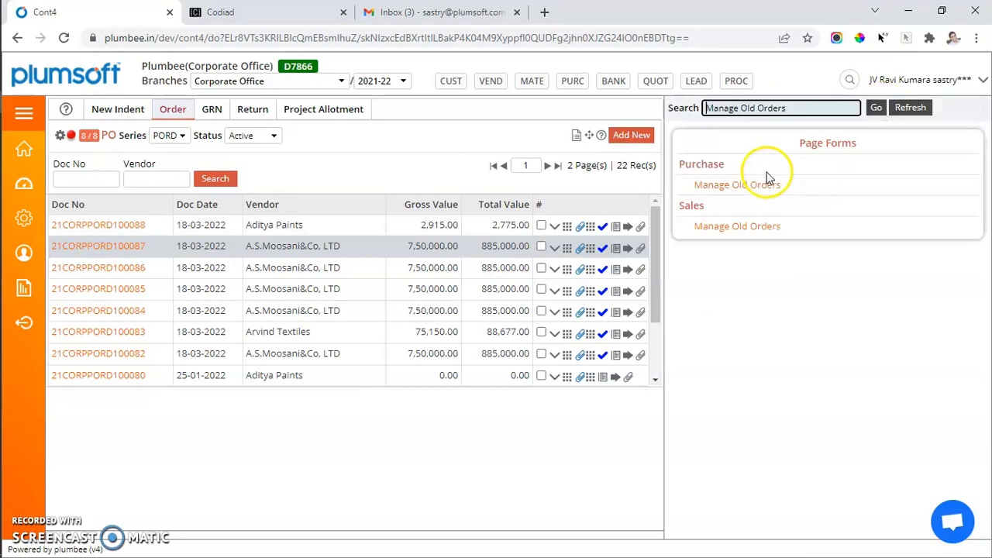
pyautogui.click(719, 188)
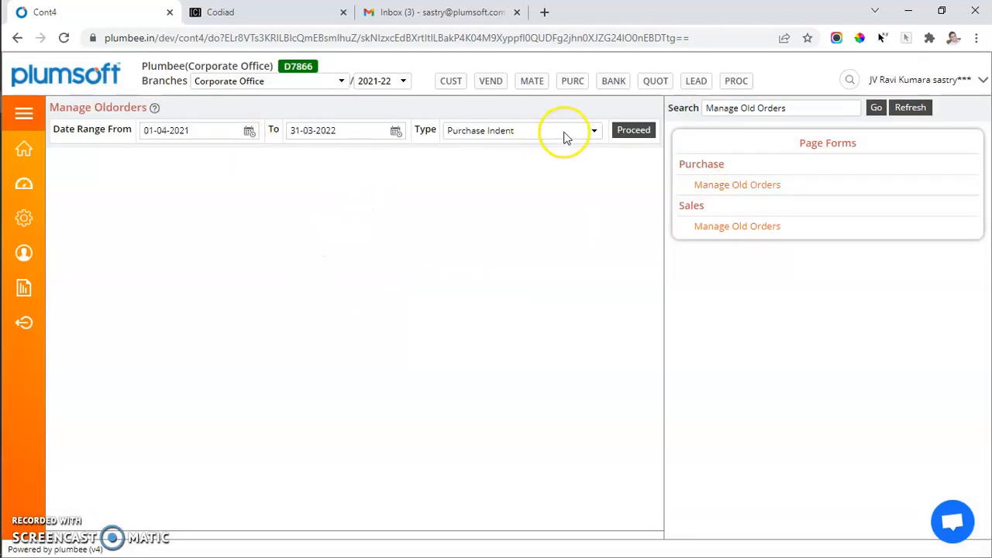
# Step: List the old purchase indents and examine the age and materials of the Aditya Paints indent dated 11-11-2021
pyautogui.click(635, 130)
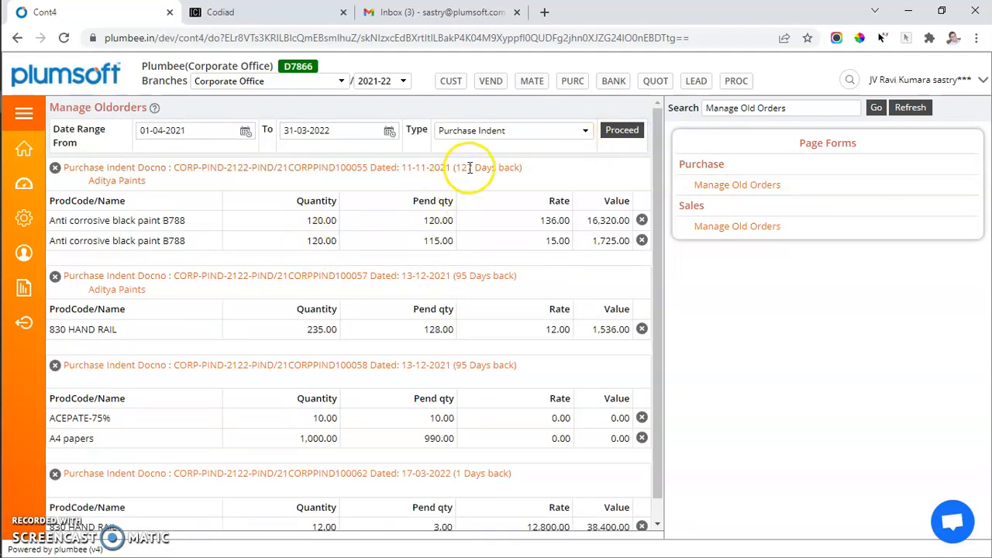
pyautogui.moveTo(456, 167); pyautogui.dragTo(520, 168)
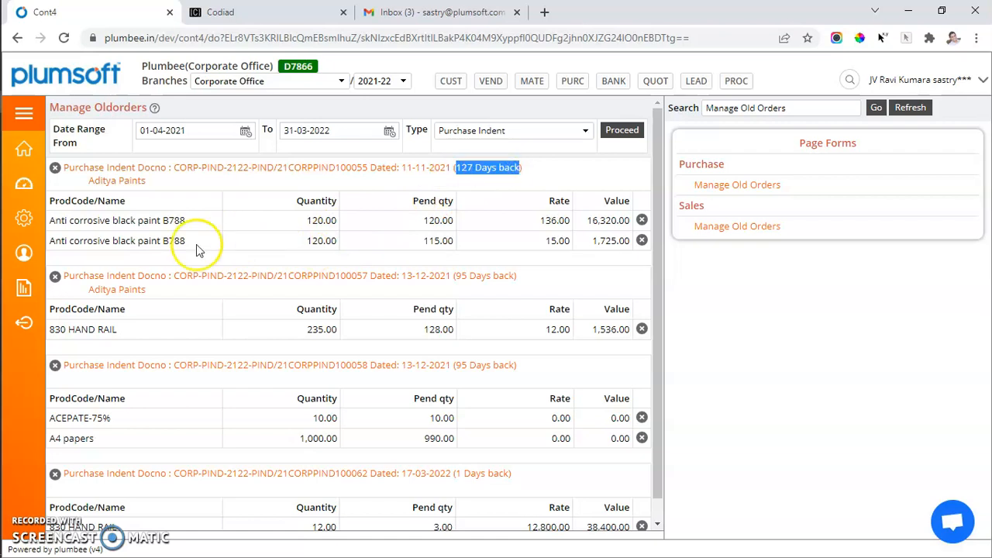
pyautogui.doubleClick(140, 221)
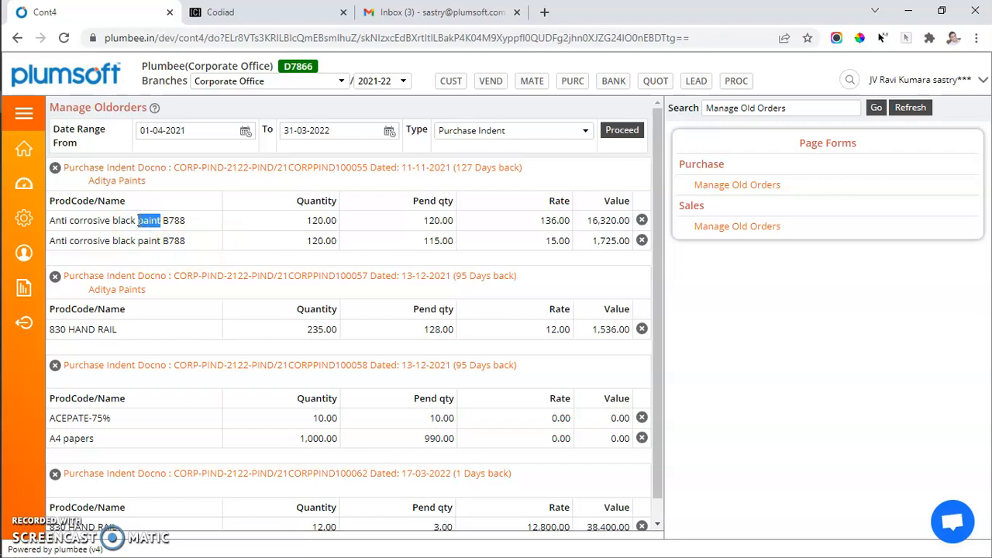
# Step: Try to short-close the first Anti corrosive black paint B788 indent line with the remark "not req", and reload the list
pyautogui.click(641, 221)
pyautogui.click(760, 178)
pyautogui.write('not req')
pyautogui.click(759, 211)
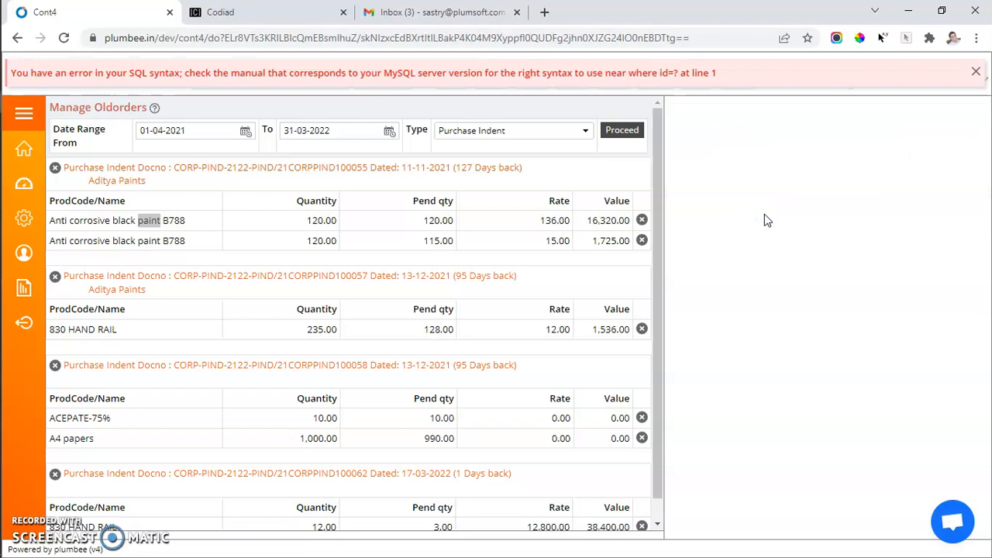
pyautogui.click(635, 129)
pyautogui.click(635, 129)
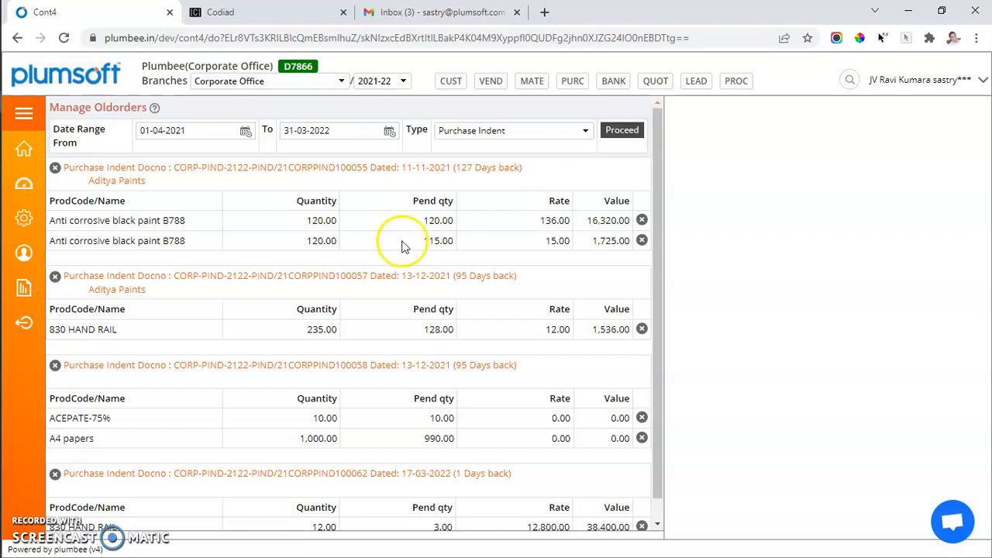
# Step: Set the old orders type to Purchase Order and list the pending orders
pyautogui.click(504, 129)
pyautogui.click(489, 161)
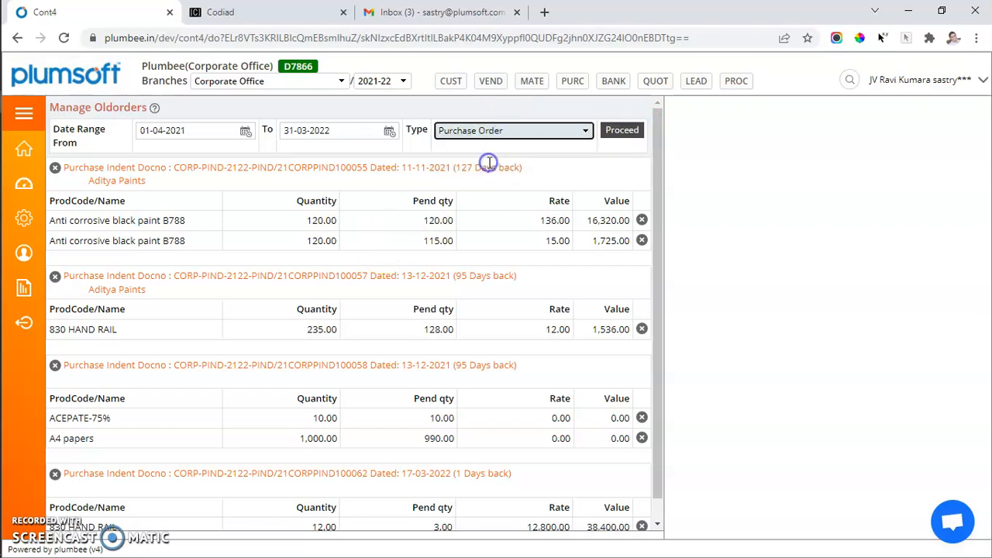
pyautogui.click(613, 133)
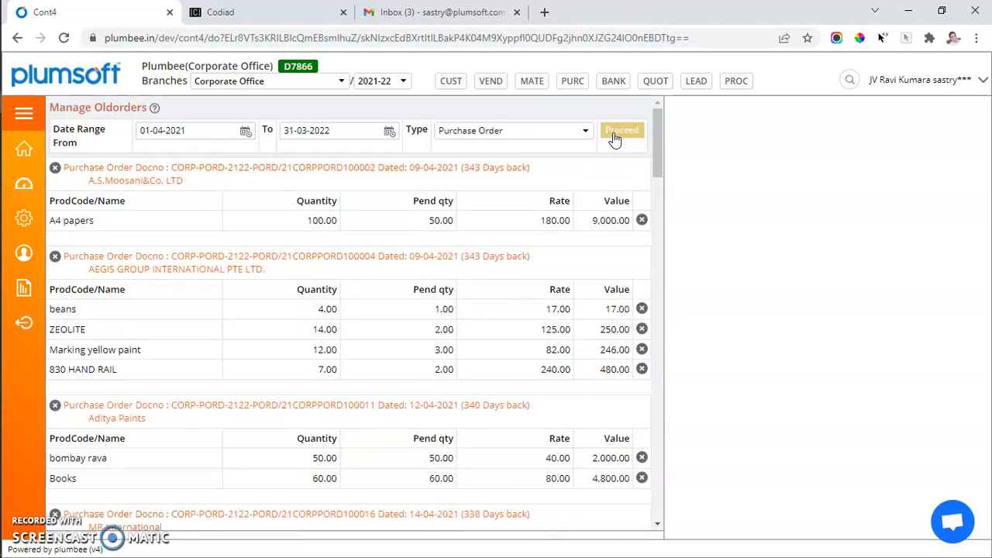
# Step: Try to short-close the A4 papers line of the A.S.Moosani&Co, LTD order dated 09-04-2021 with the remark "oo"
pyautogui.click(643, 223)
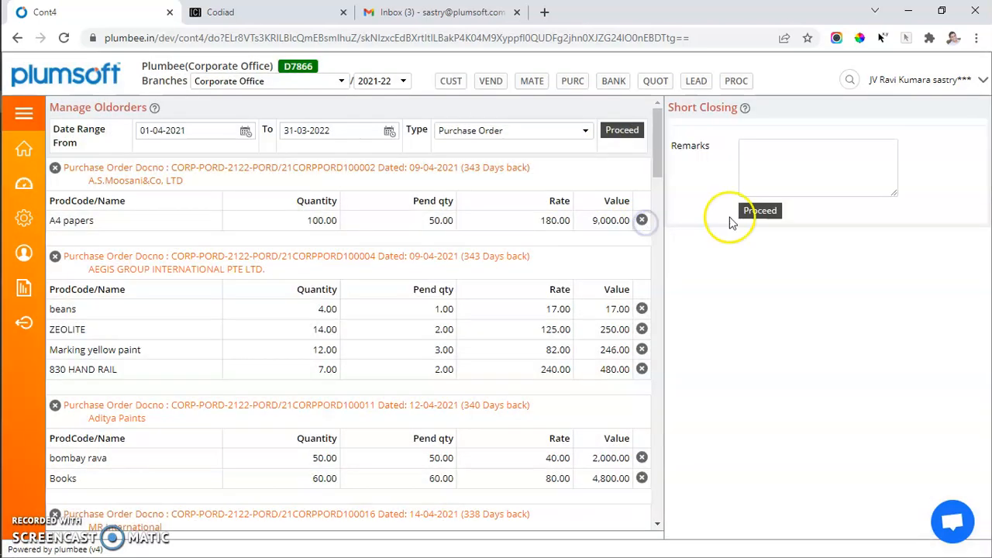
pyautogui.click(786, 173)
pyautogui.write('oo')
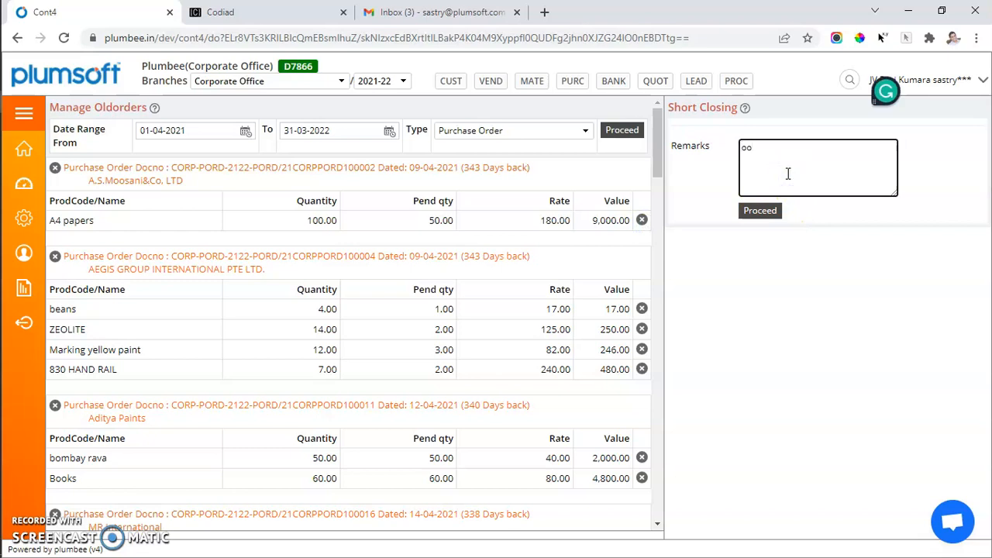
pyautogui.click(760, 211)
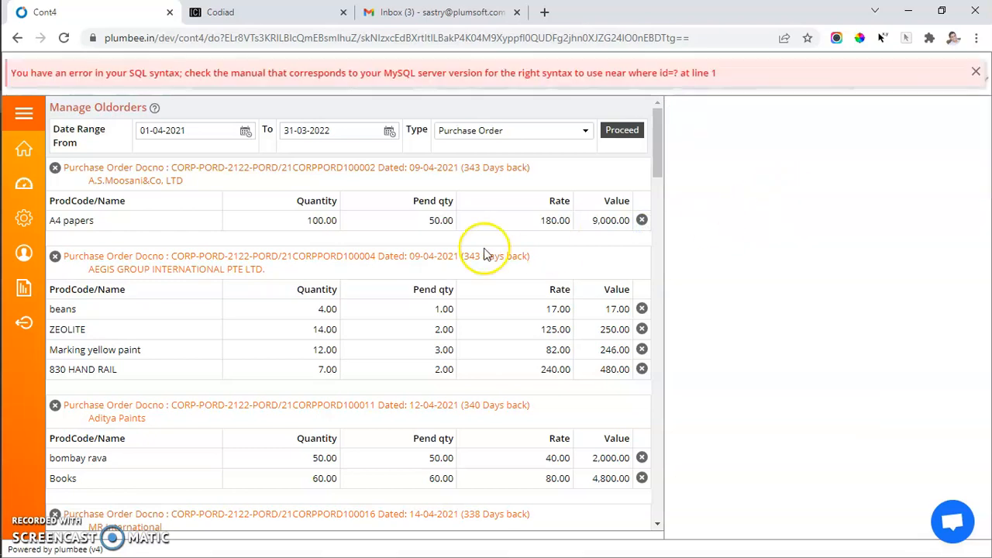
# Step: Open QC Inspection for the Aditya Paints GRN dated 25-01-2022, and view its GRN lines
pyautogui.click(220, 131)
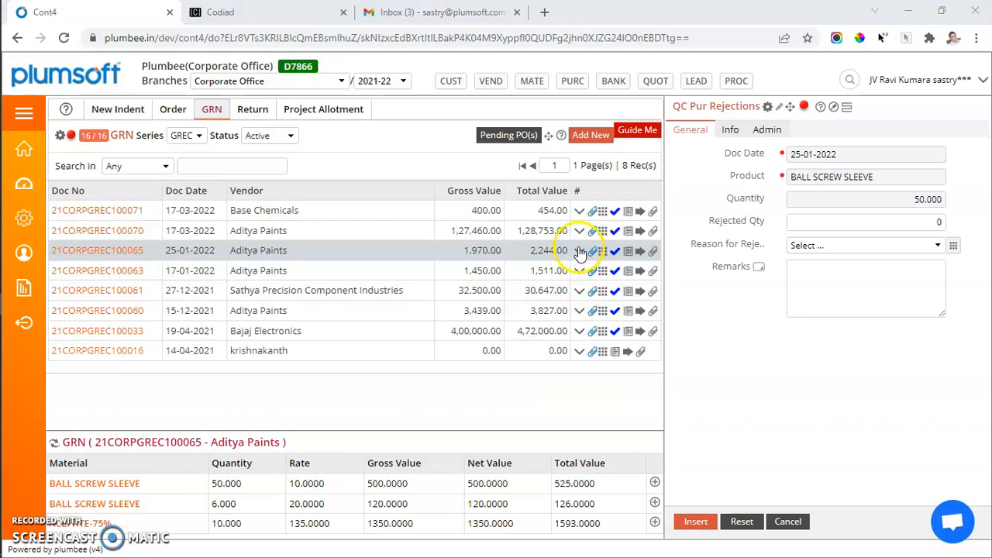
pyautogui.click(578, 250)
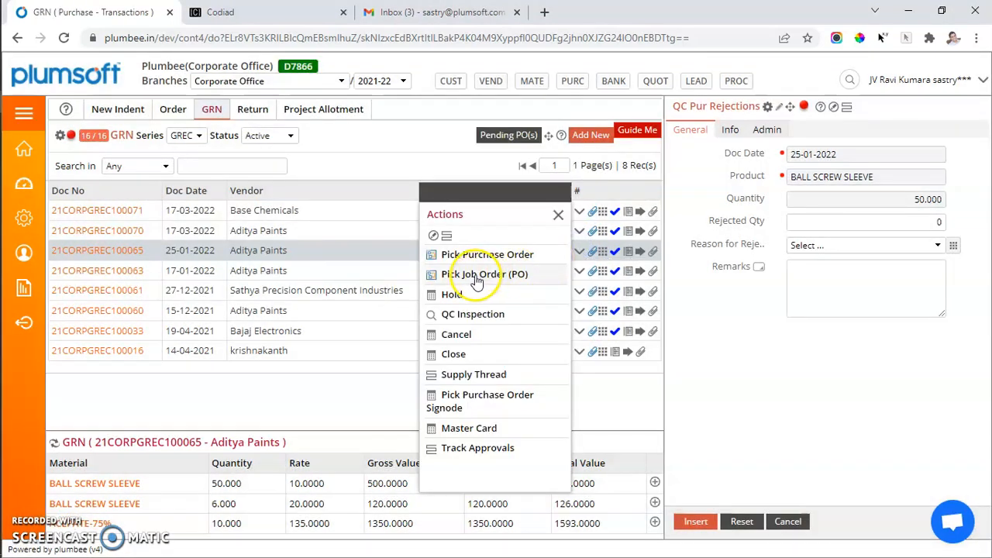
pyautogui.click(465, 313)
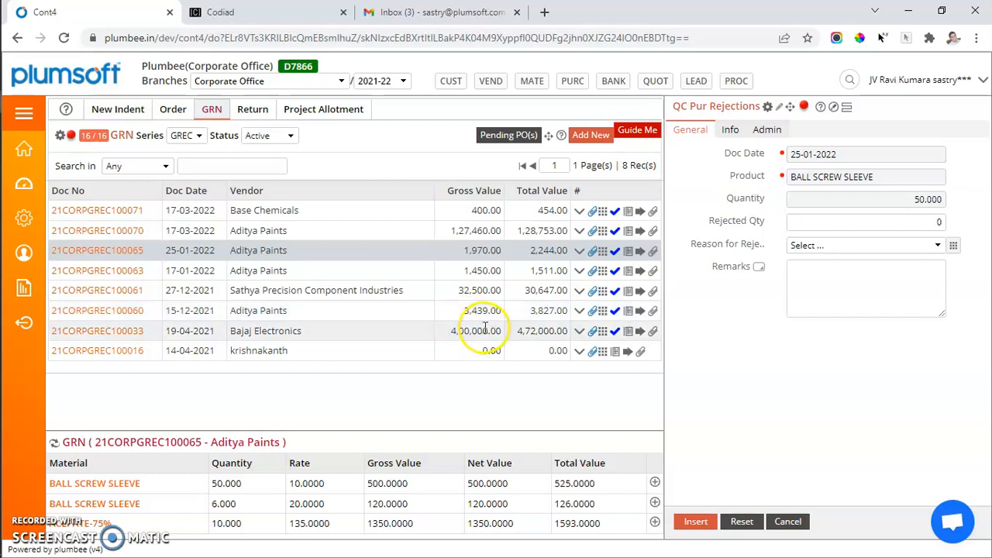
pyautogui.click(601, 251)
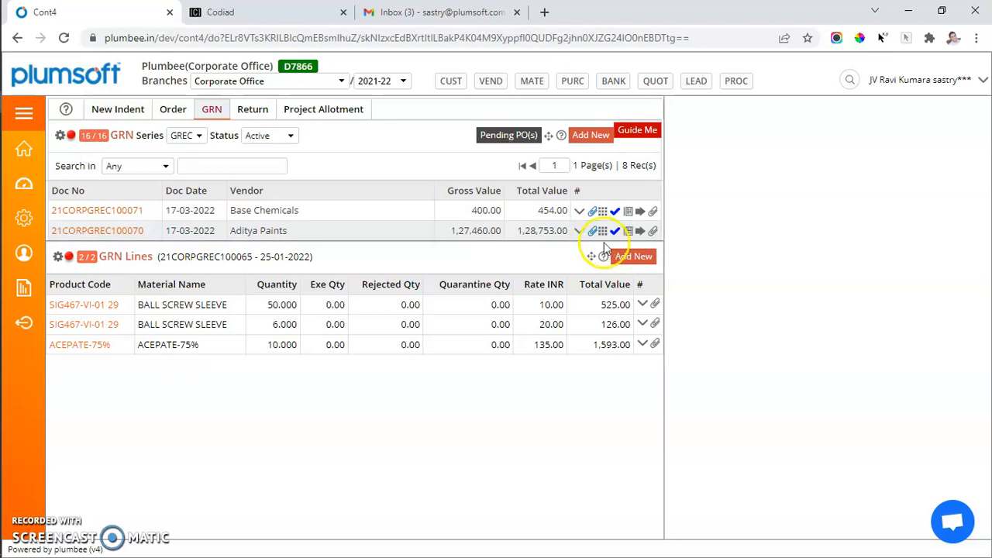
pyautogui.click(122, 136)
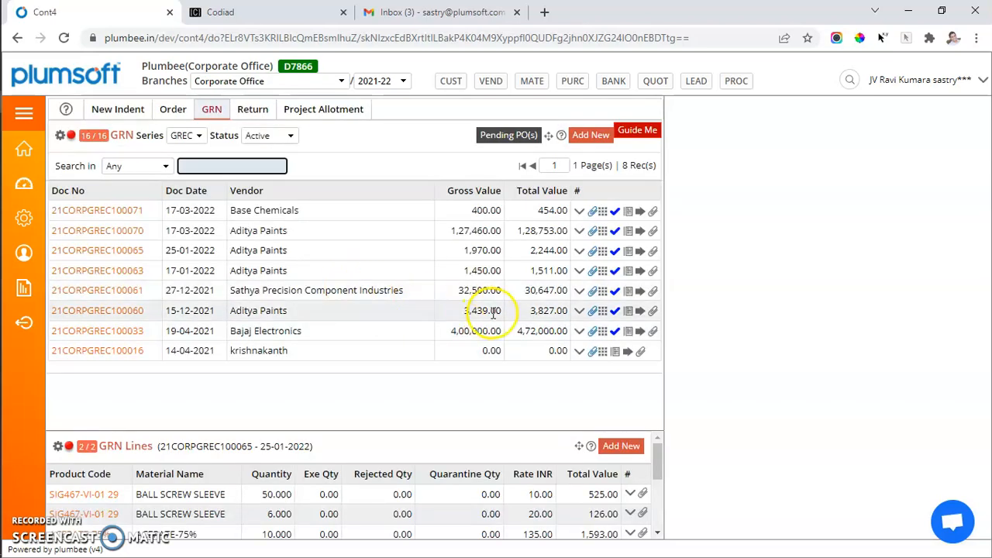
# Step: Reopen QC Inspection for the 25-01-2022 Aditya Paints GRN and start a rejection entry for the first BALL SCREW SLEEVE line
pyautogui.click(578, 251)
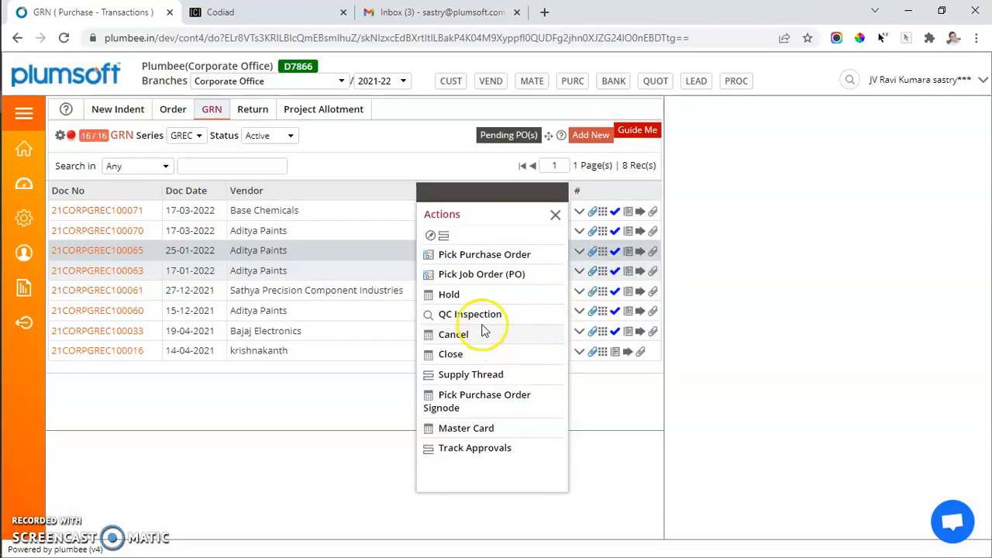
pyautogui.click(478, 317)
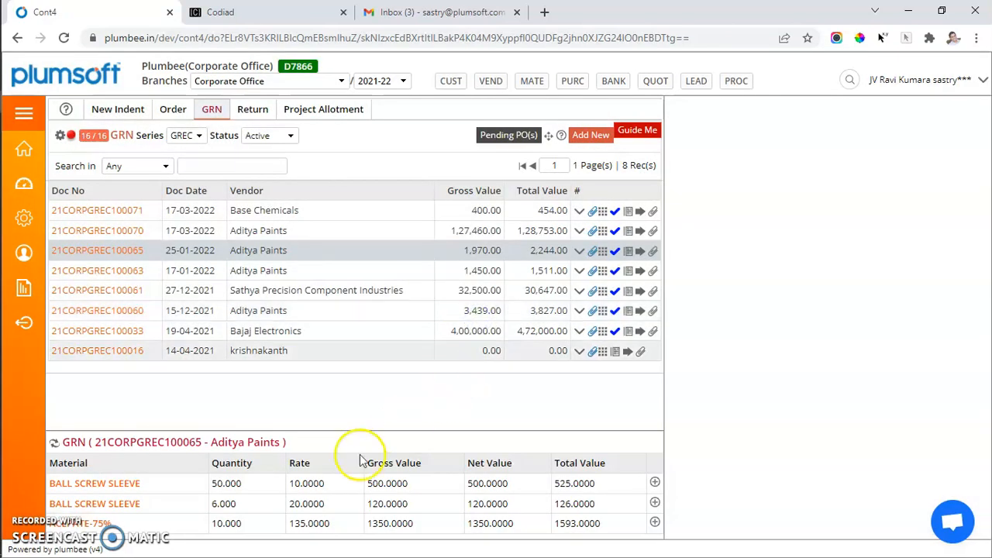
pyautogui.click(110, 477)
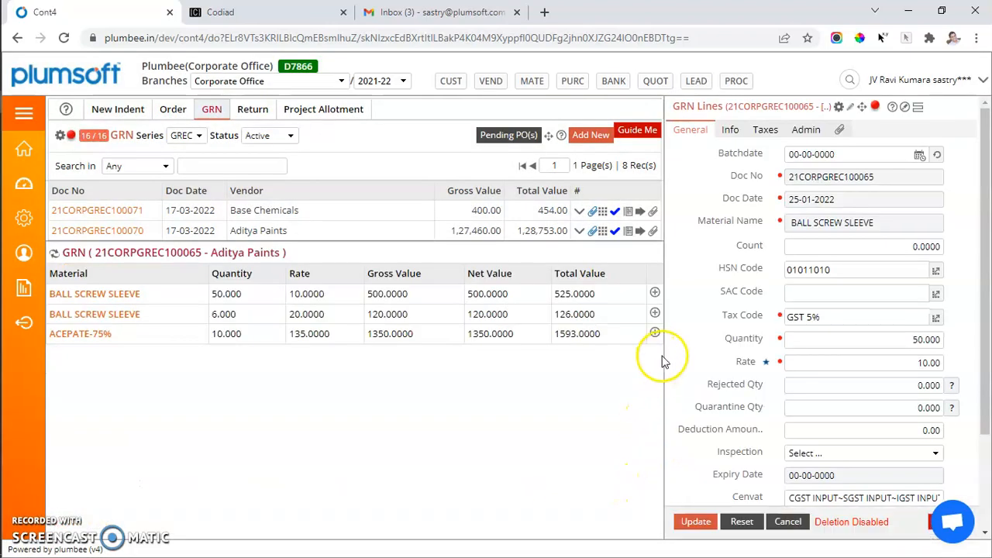
pyautogui.click(655, 294)
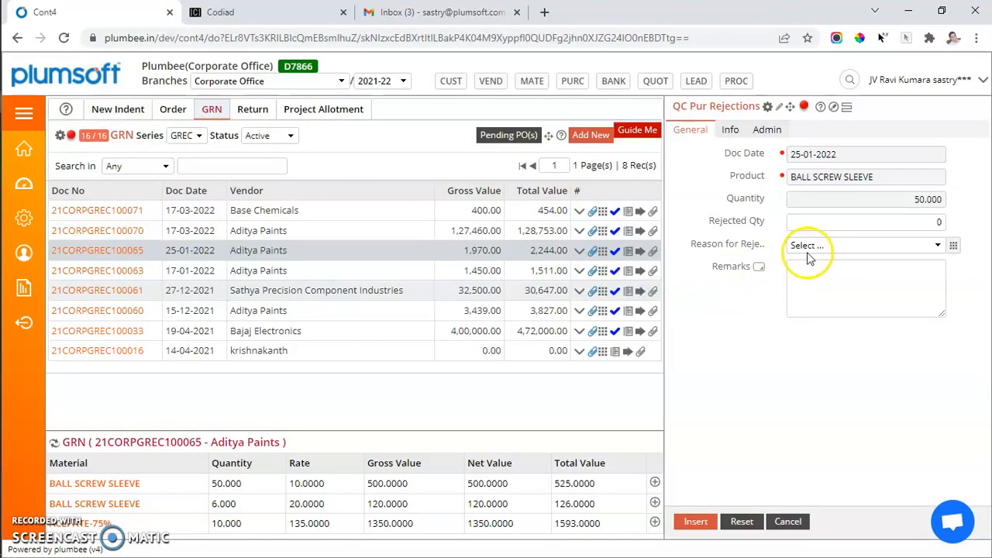
# Step: Insert the BALL SCREW SLEEVE rejection with rejected quantity 5 and reason QC rejection type-1
pyautogui.click(874, 220)
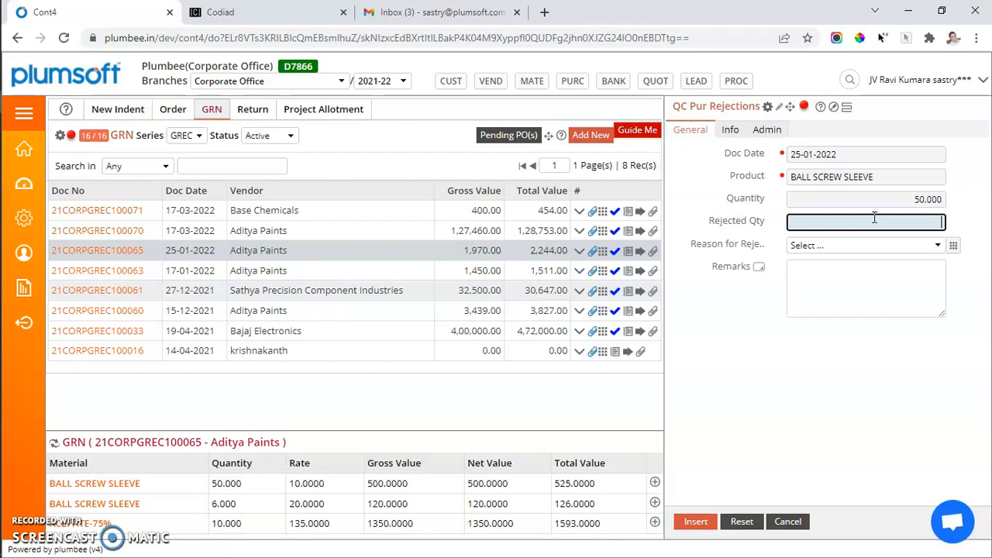
pyautogui.click(858, 246)
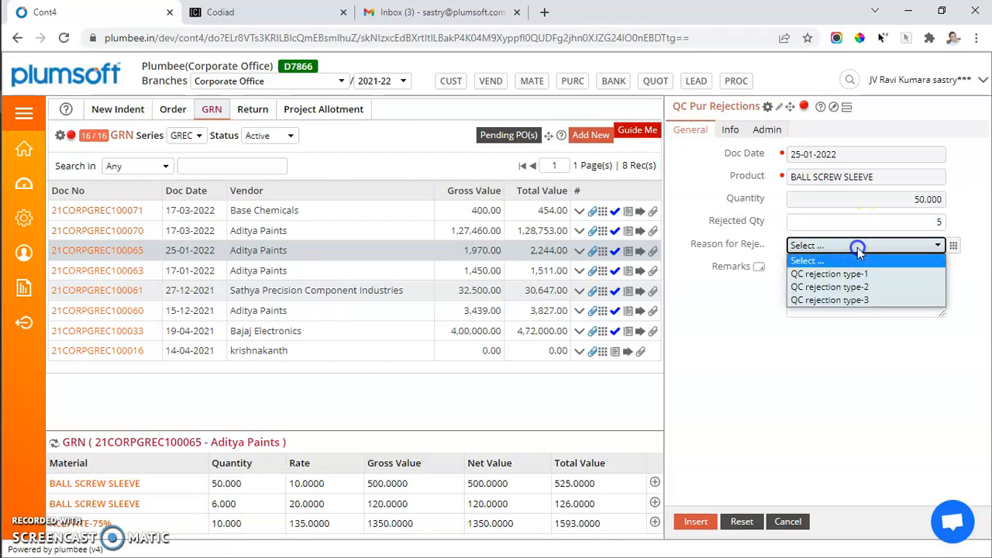
pyautogui.click(843, 275)
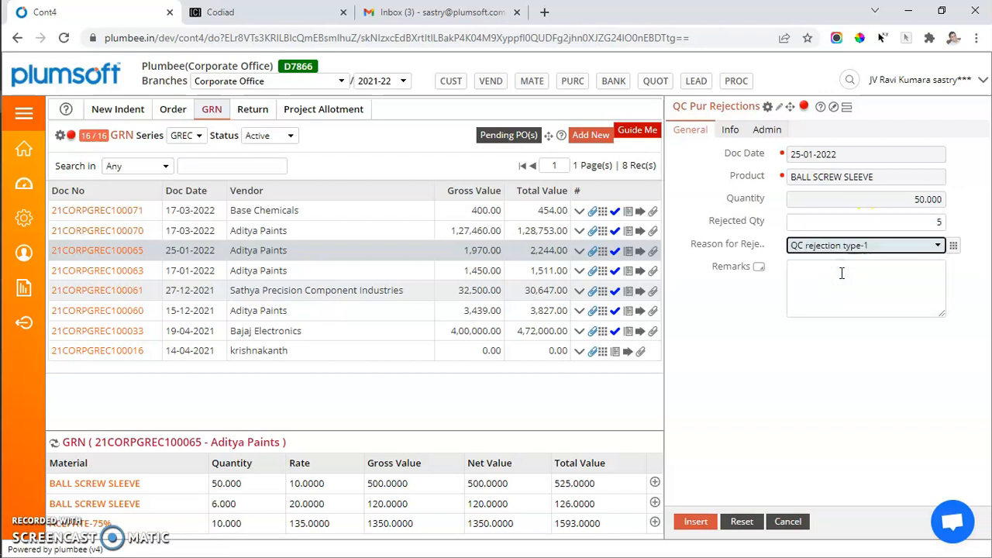
pyautogui.click(699, 532)
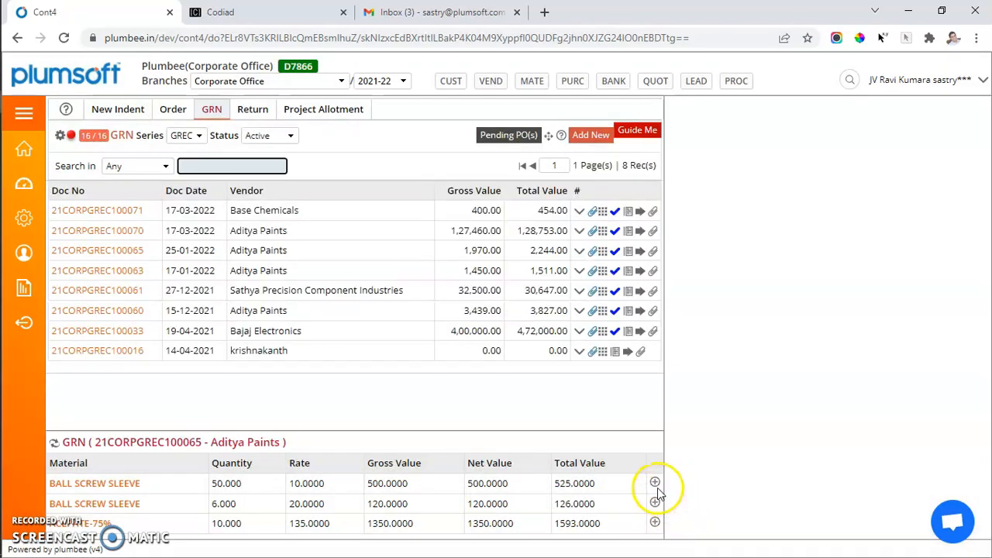
# Step: Show the QC Inspection of the 25-01-2022 Aditya Paints GRN again and review the rejected quantity and reason recorded for BALL SCREW SLEEVE
pyautogui.click(655, 482)
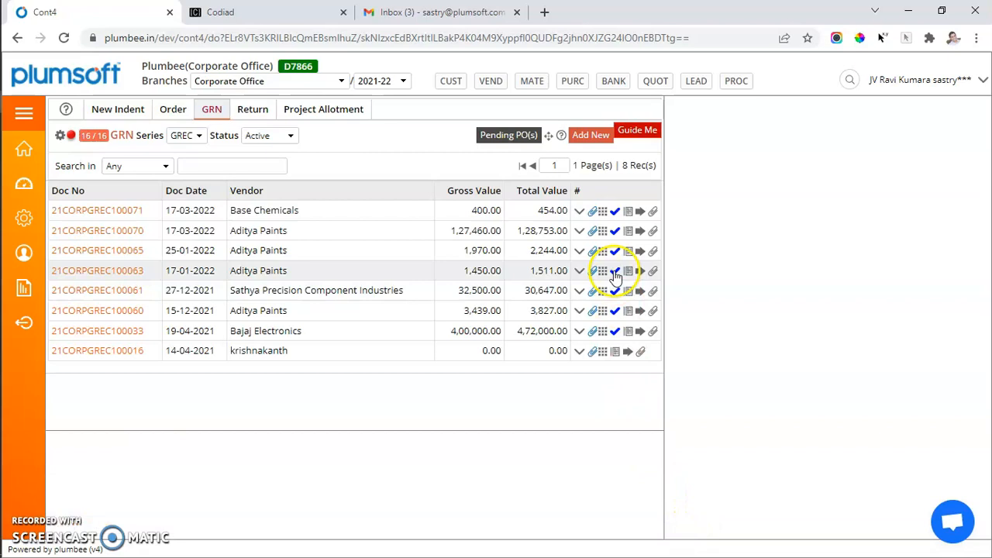
pyautogui.click(581, 252)
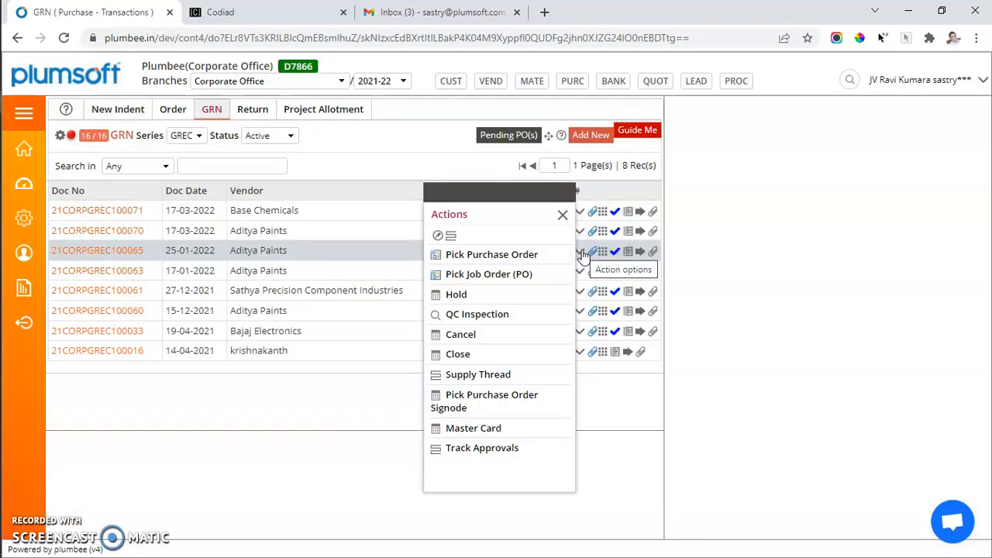
pyautogui.click(460, 315)
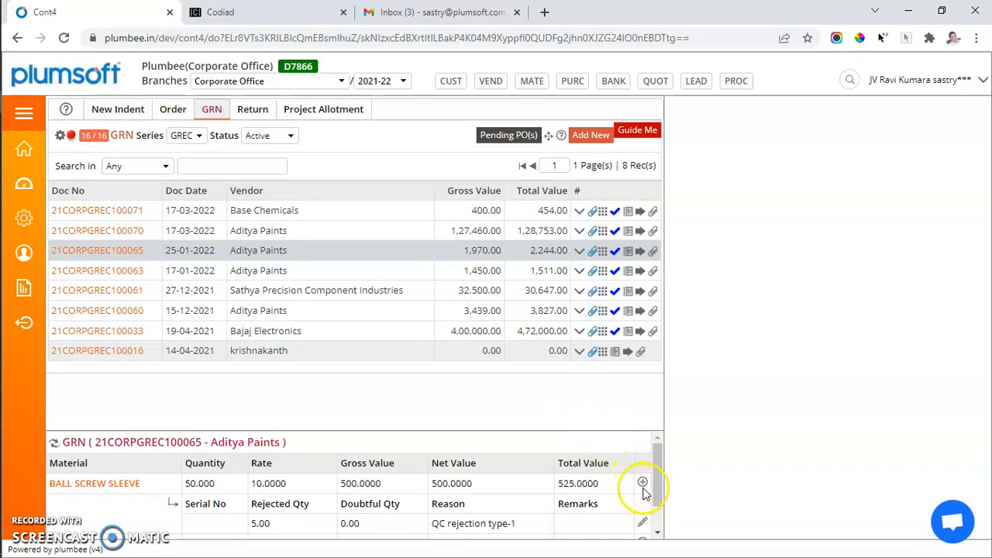
pyautogui.scroll(-1, 508, 518)
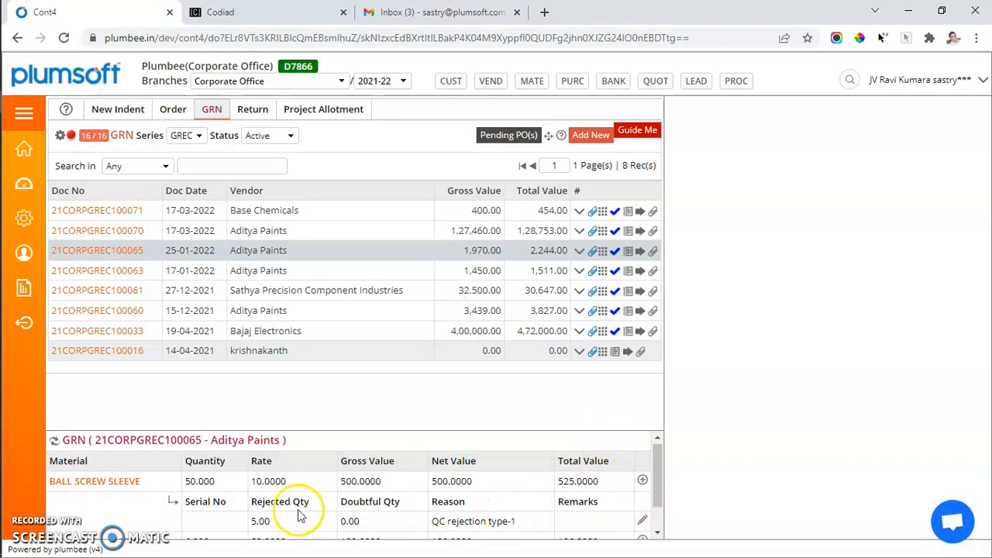
pyautogui.click(259, 521)
pyautogui.moveTo(260, 521); pyautogui.dragTo(296, 522)
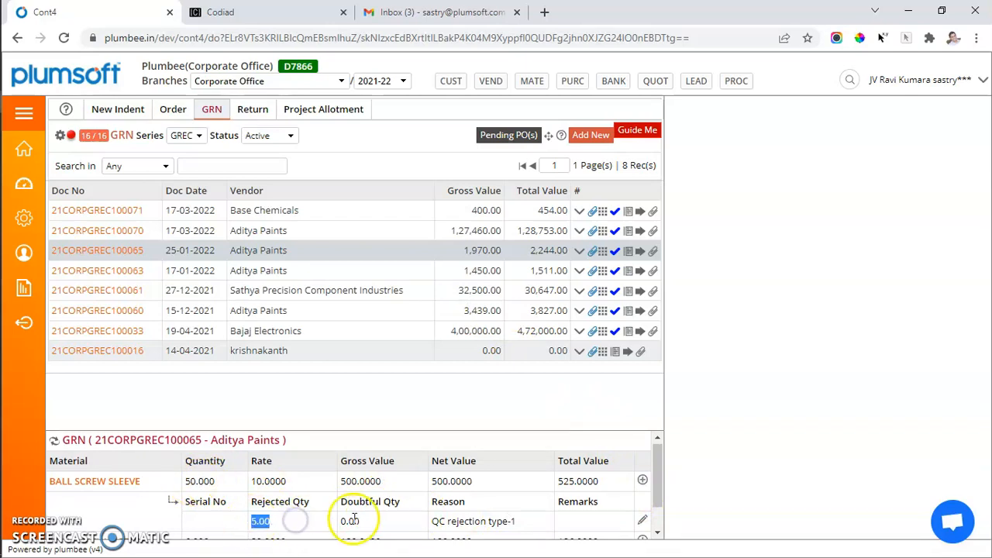
pyautogui.scroll(-1, 371, 525)
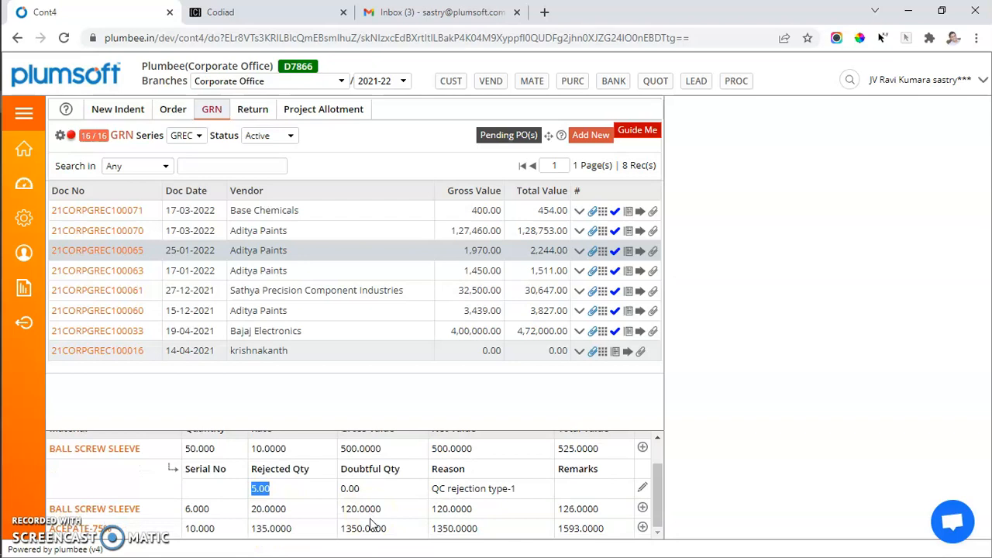
pyautogui.click(434, 486)
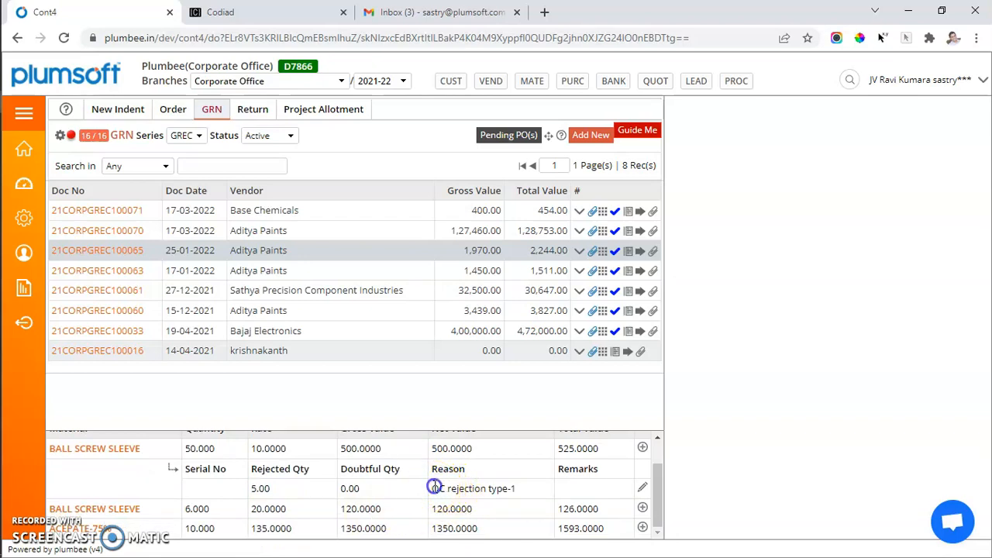
# Step: Start another rejection entry for the first BALL SCREW SLEEVE line with rejected quantity 3
pyautogui.moveTo(434, 487); pyautogui.dragTo(512, 489)
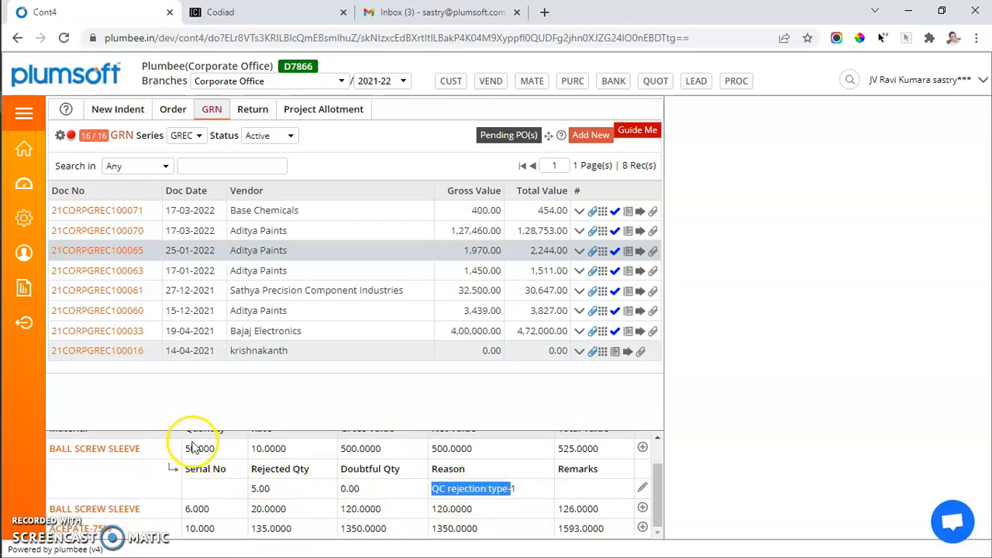
pyautogui.click(255, 487)
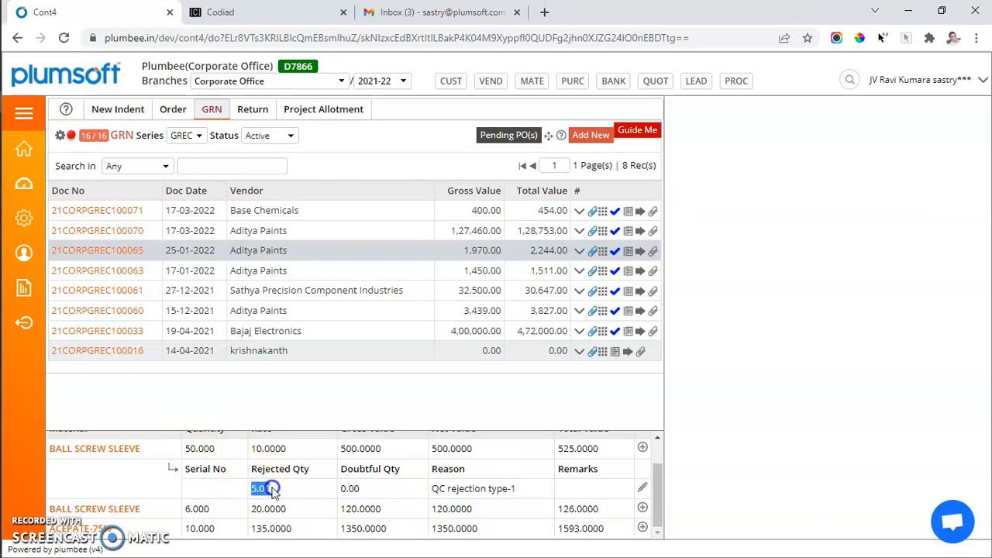
pyautogui.click(643, 488)
pyautogui.click(912, 222)
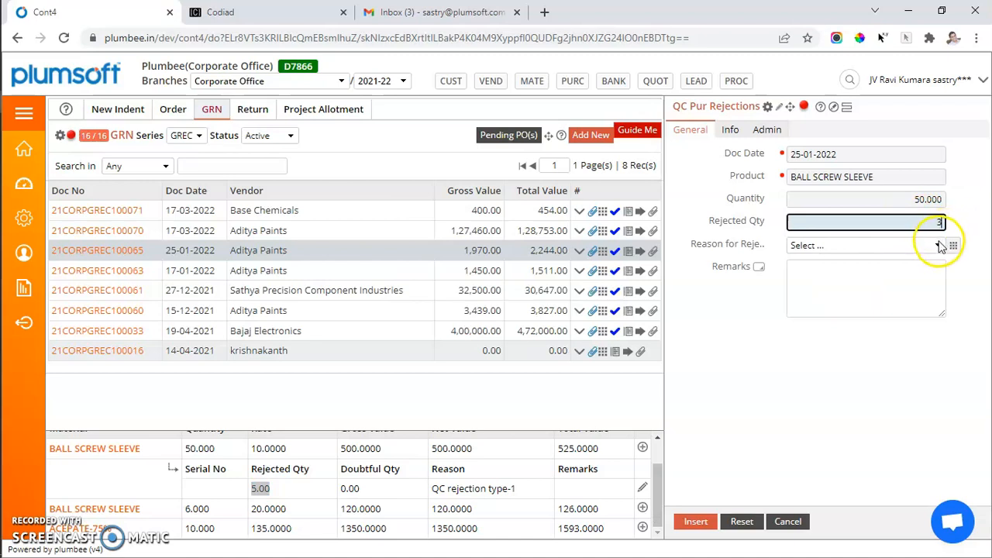
# Step: Add Blow Holes to the list of QC rejection types from the rejection entry's reason field
pyautogui.click(951, 248)
pyautogui.click(760, 174)
pyautogui.write('Blow Hole\\s')
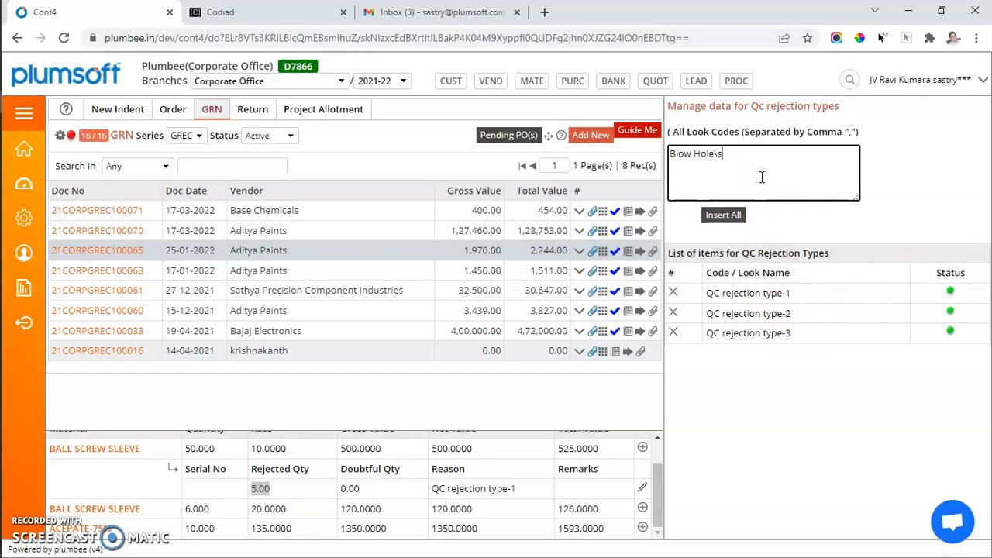
pyautogui.click(723, 215)
# Step: Insert a rejection for the first BALL SCREW SLEEVE line with quantity 3, reason Blow Holes and remark "some"
pyautogui.click(642, 447)
pyautogui.click(913, 225)
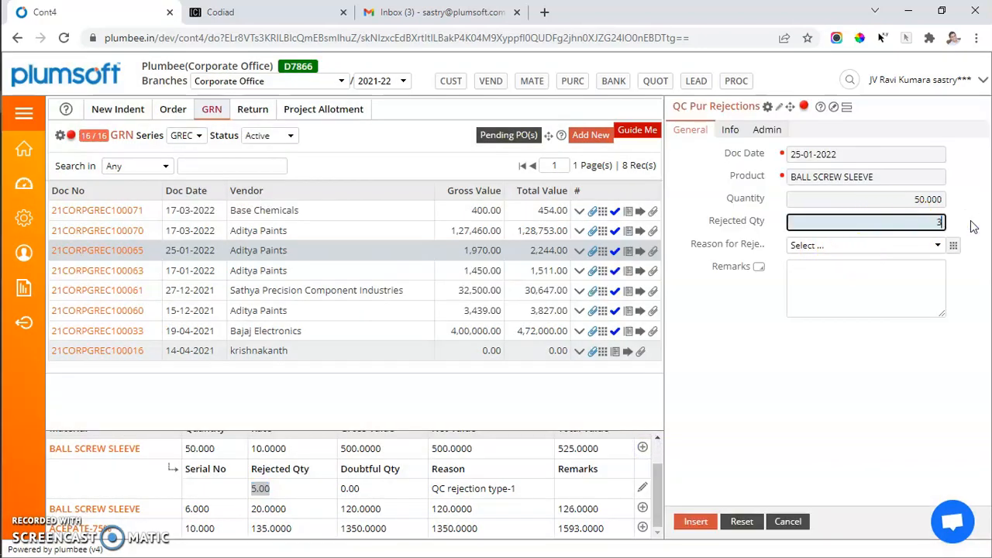
pyautogui.click(922, 244)
pyautogui.click(831, 280)
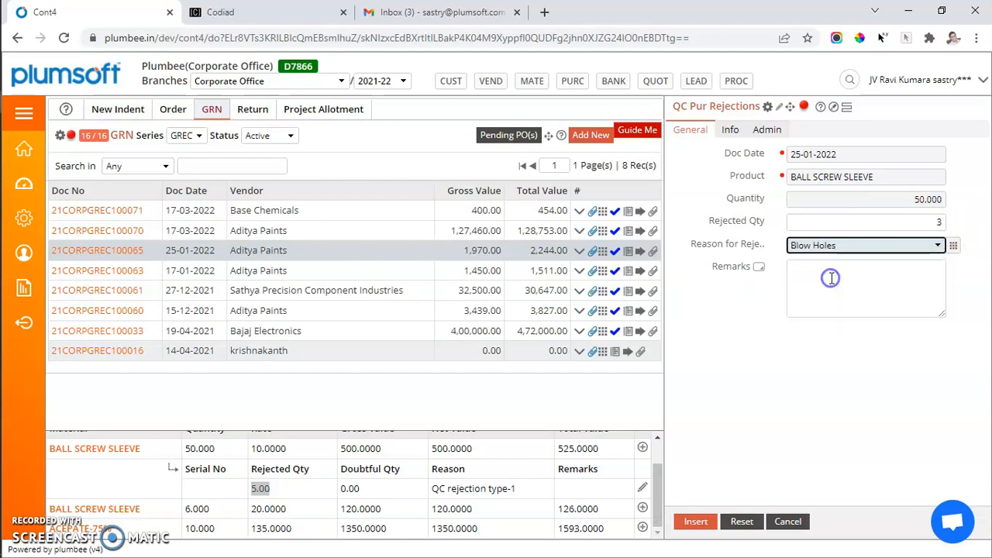
pyautogui.click(830, 278)
pyautogui.write('som')
pyautogui.press('Return')
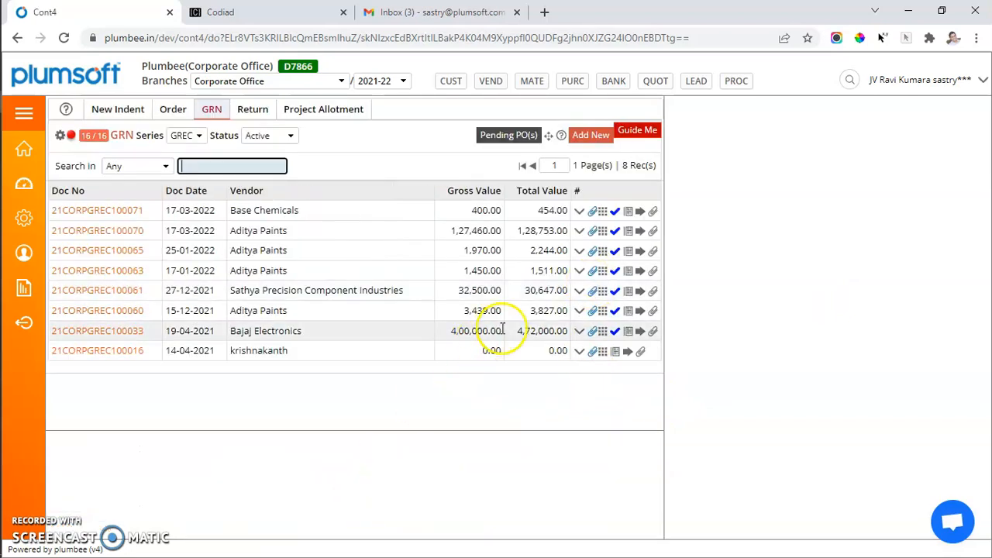
# Step: Show the lines of the 25-01-2022 Aditya Paints GRN, and open the record of the 17-03-2022 Aditya Paints GRN
pyautogui.click(605, 251)
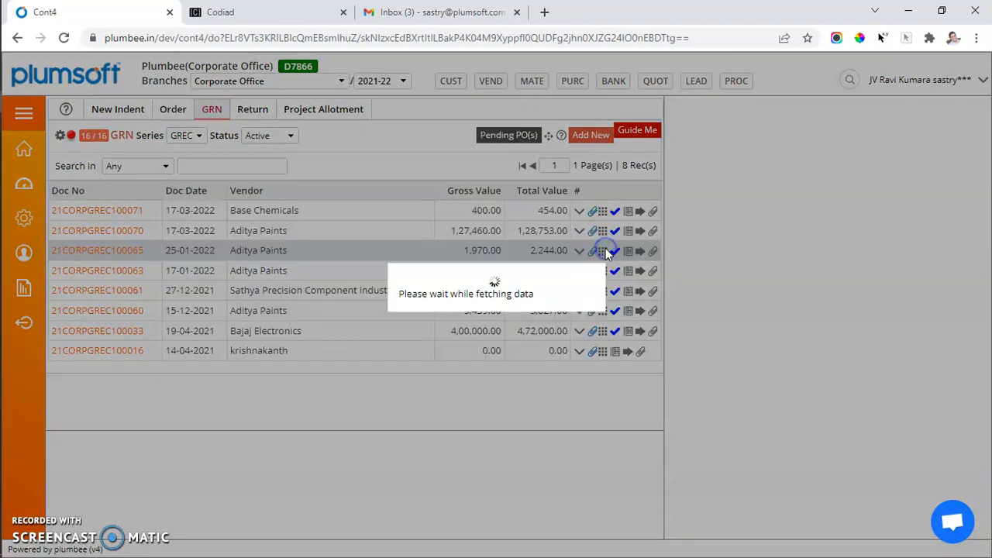
pyautogui.click(84, 231)
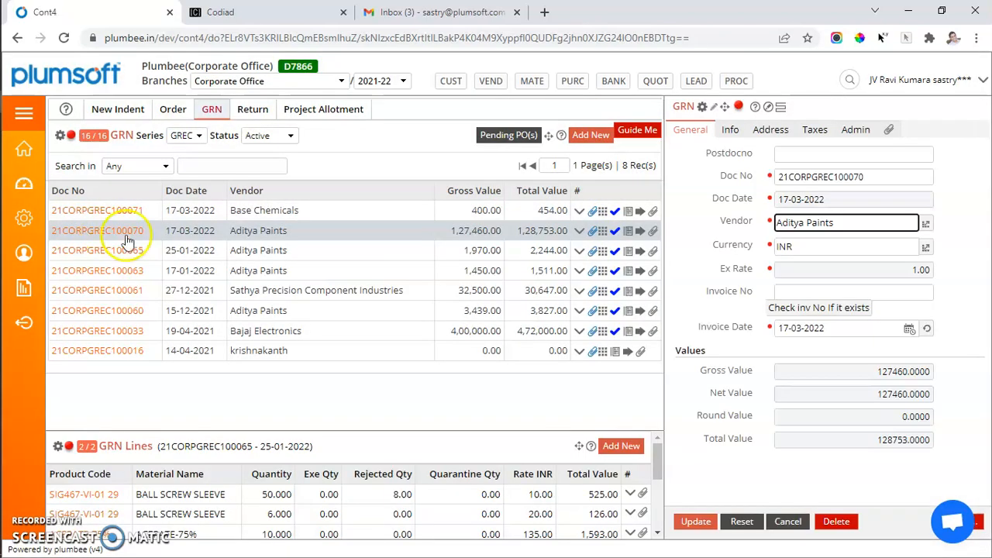
# Step: Open QC Inspection for the 25-01-2022 Aditya Paints GRN and examine the quantity and rejections of the first BALL SCREW SLEEVE line
pyautogui.click(579, 250)
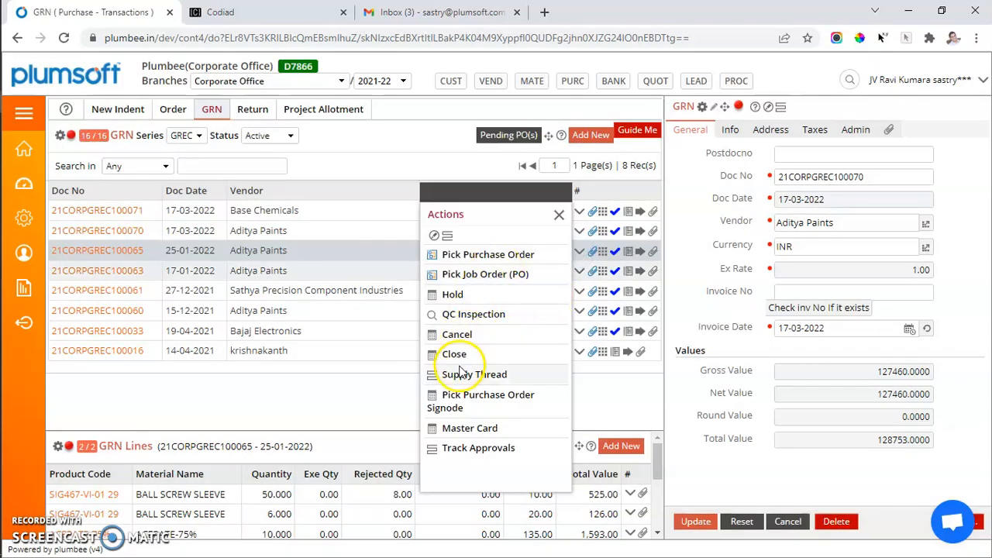
pyautogui.click(460, 317)
pyautogui.scroll(-2, 511, 517)
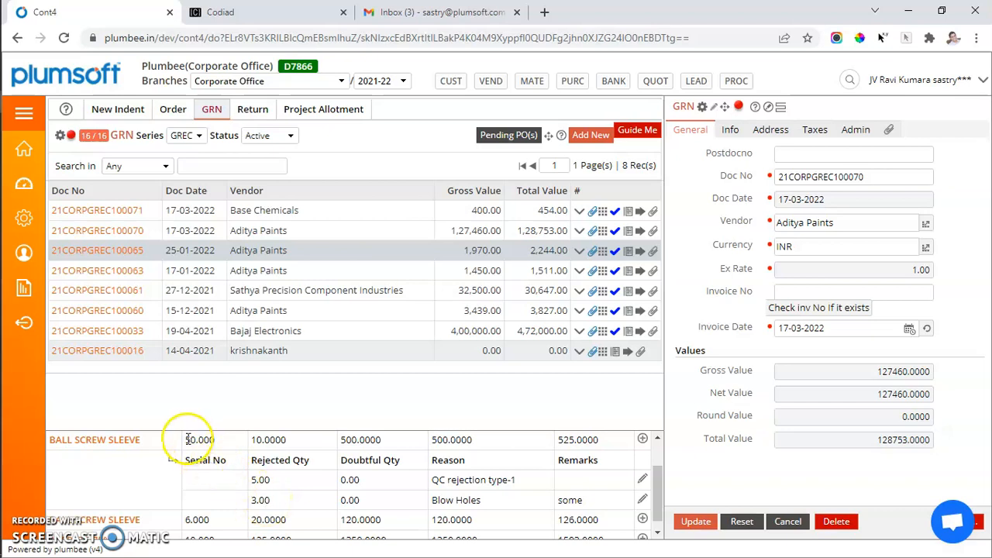
pyautogui.moveTo(183, 440); pyautogui.dragTo(231, 492)
pyautogui.click(310, 509)
pyautogui.rightClick(310, 511)
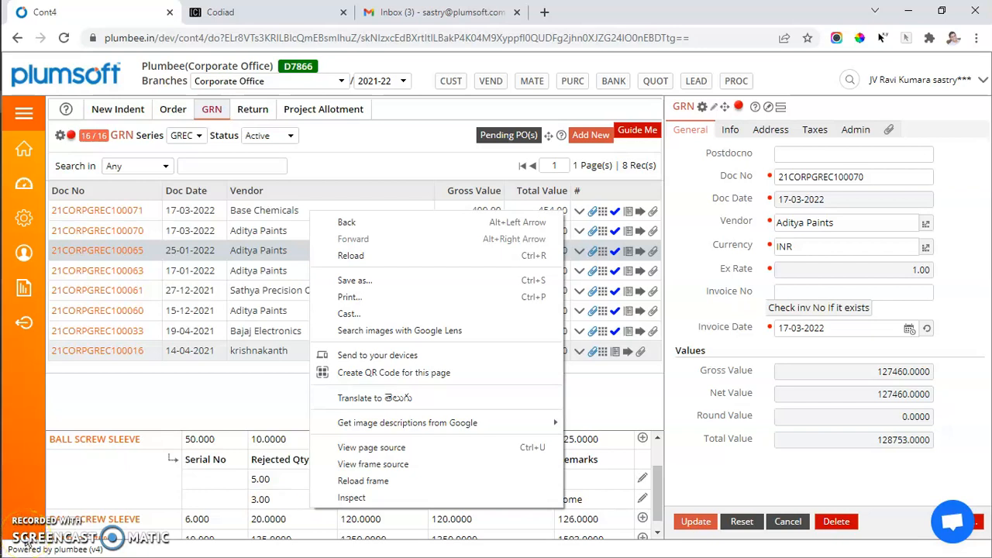
pyautogui.click(191, 391)
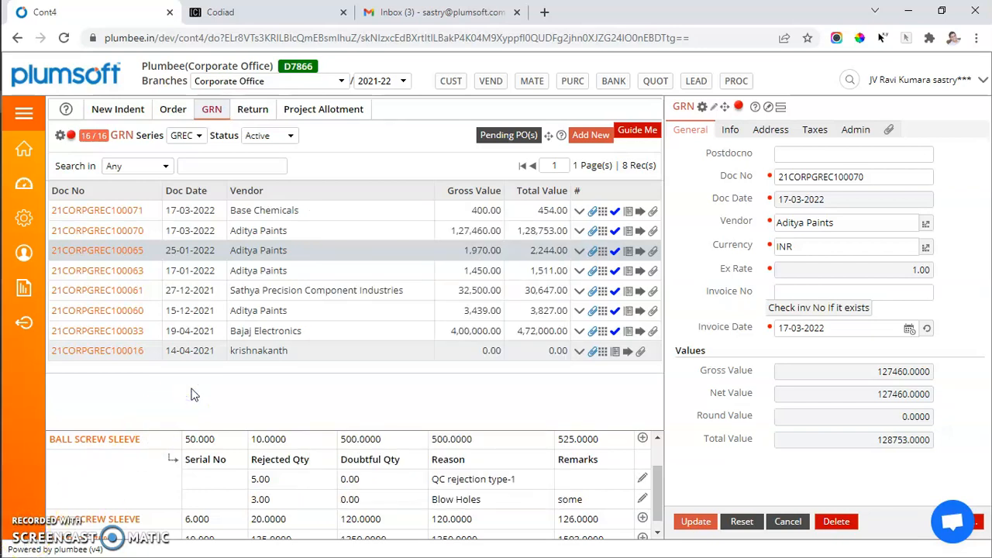